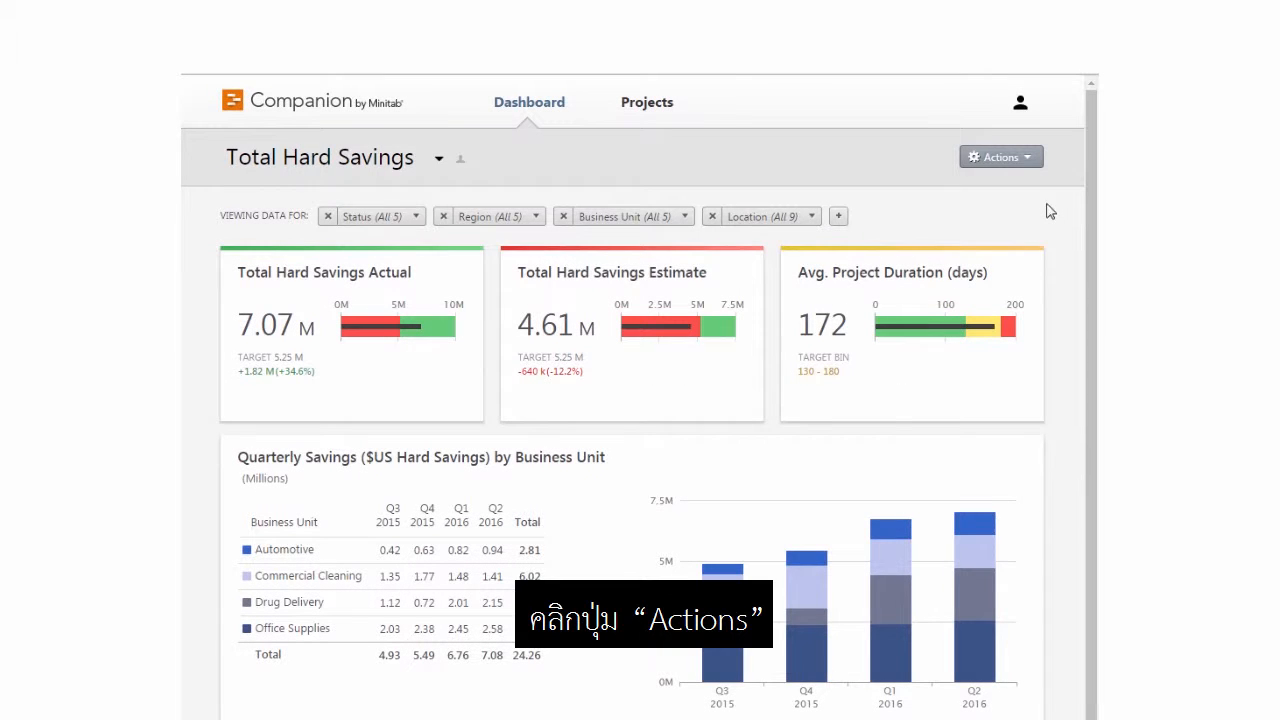
# - Put the Total Hard Savings report into edit mode and add a static filter named "Completed Auto"
pyautogui.click(1033, 164)
pyautogui.click(1030, 188)
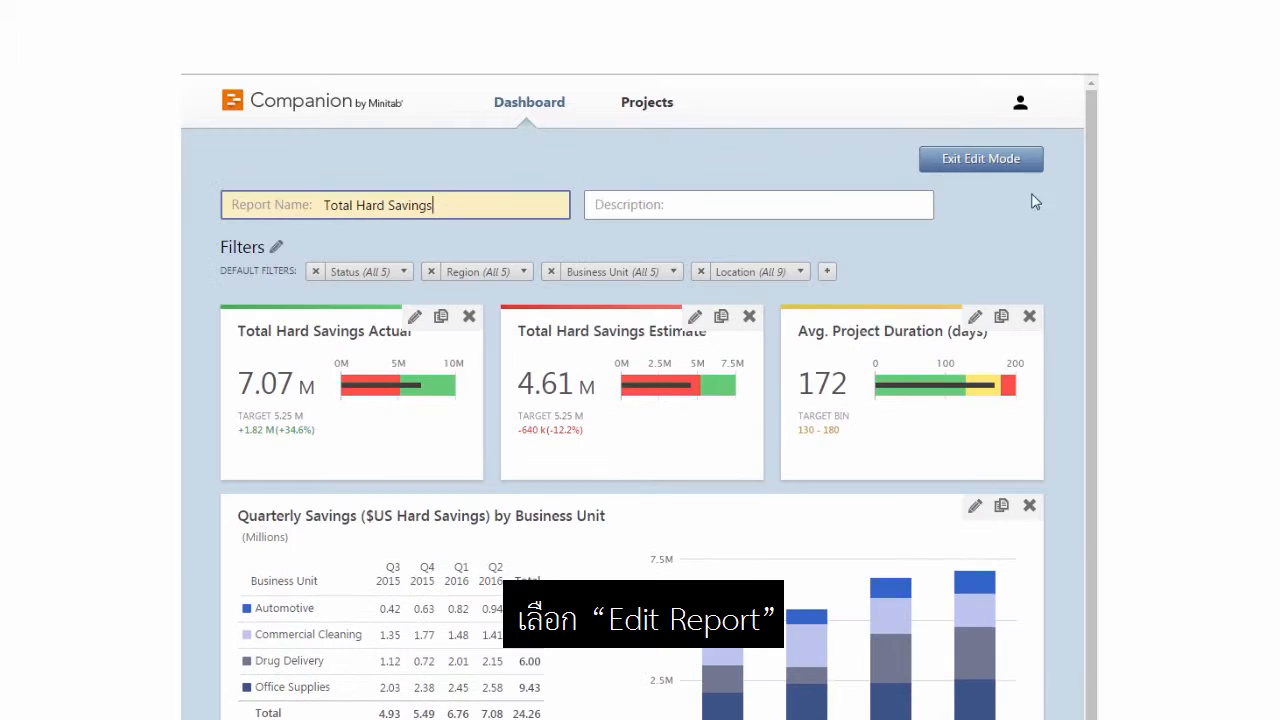
pyautogui.click(276, 247)
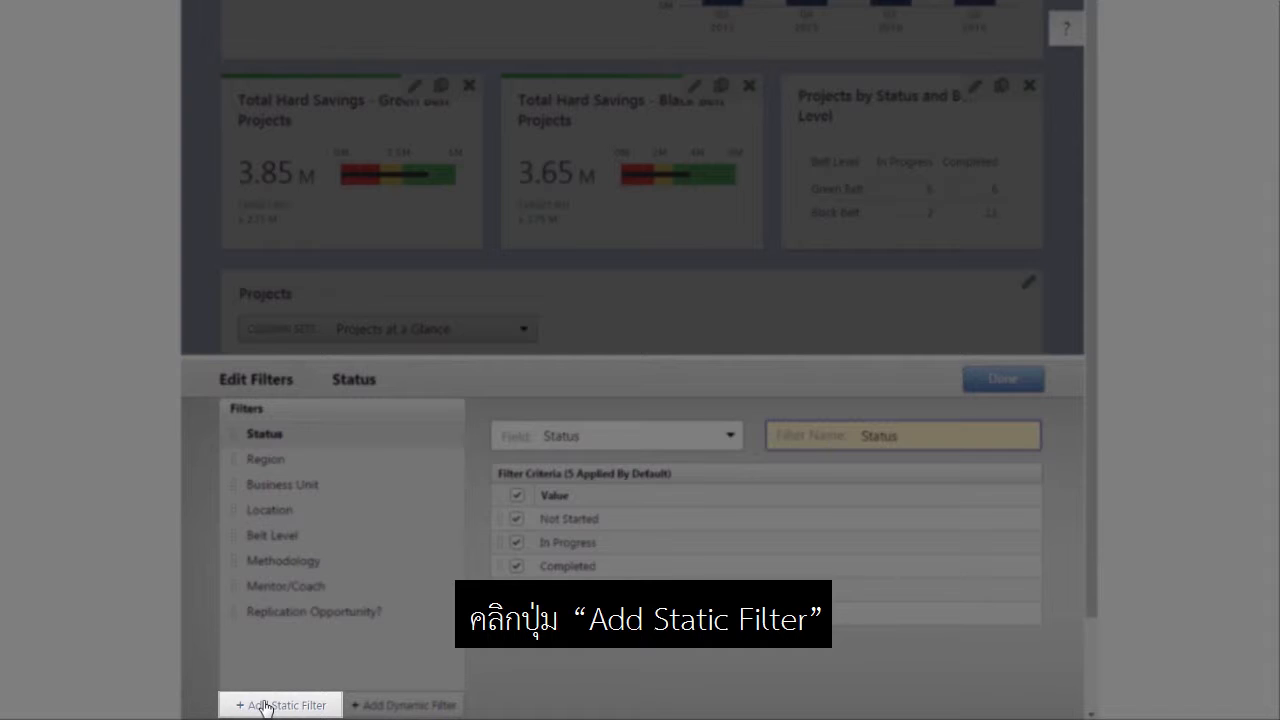
pyautogui.click(265, 705)
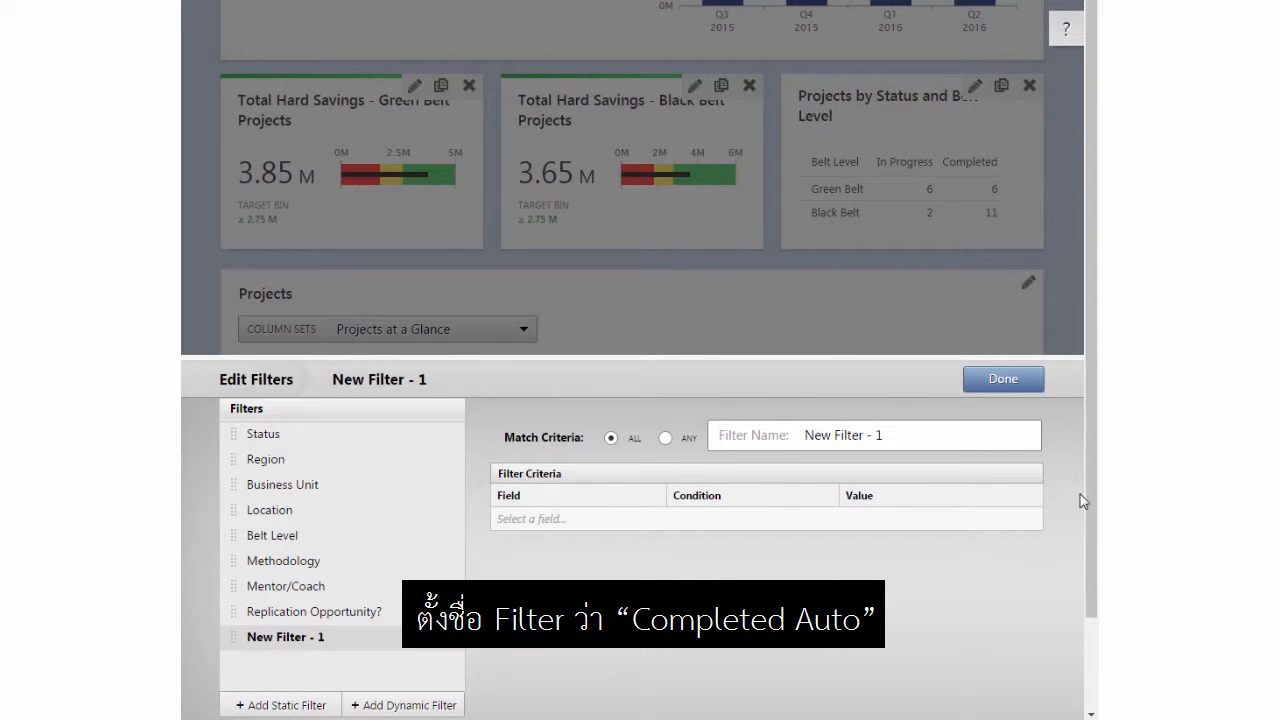
pyautogui.click(958, 432)
pyautogui.write('Completed Auto')
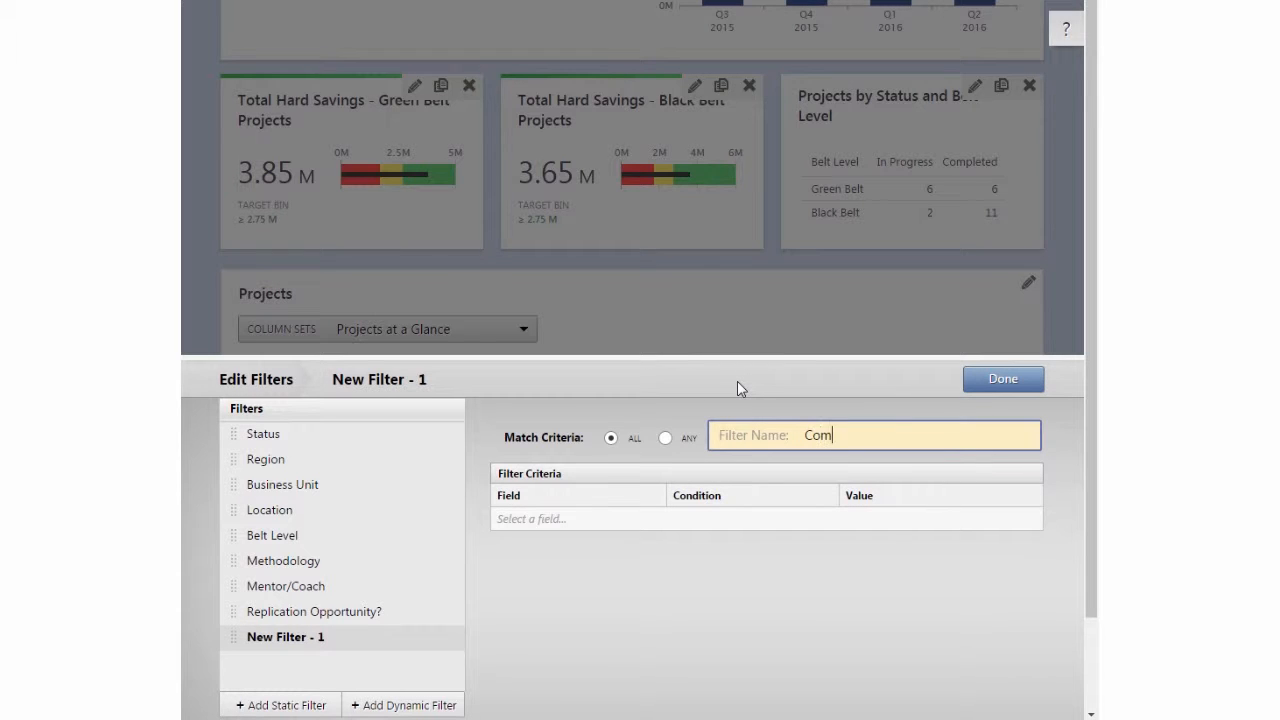
pyautogui.click(738, 382)
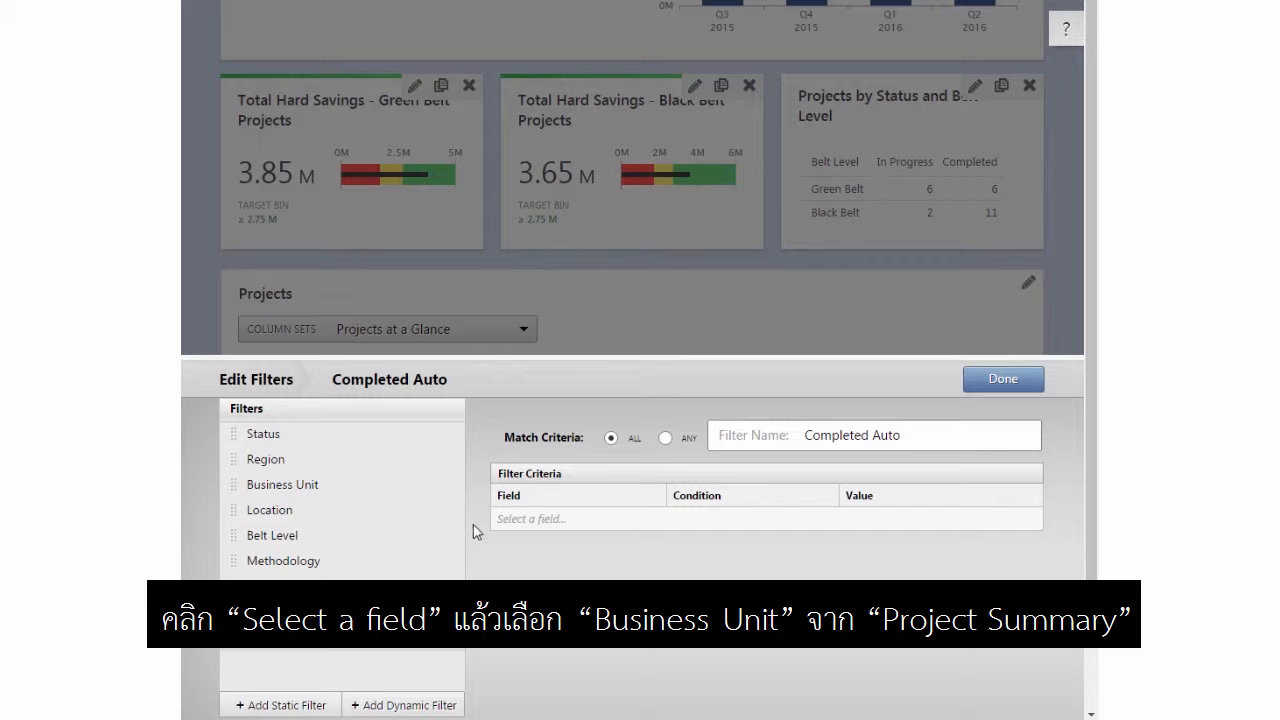
# - Add a criterion to the Completed Auto filter: Business Unit from Project Summary, condition Is, value Automotive
pyautogui.click(553, 522)
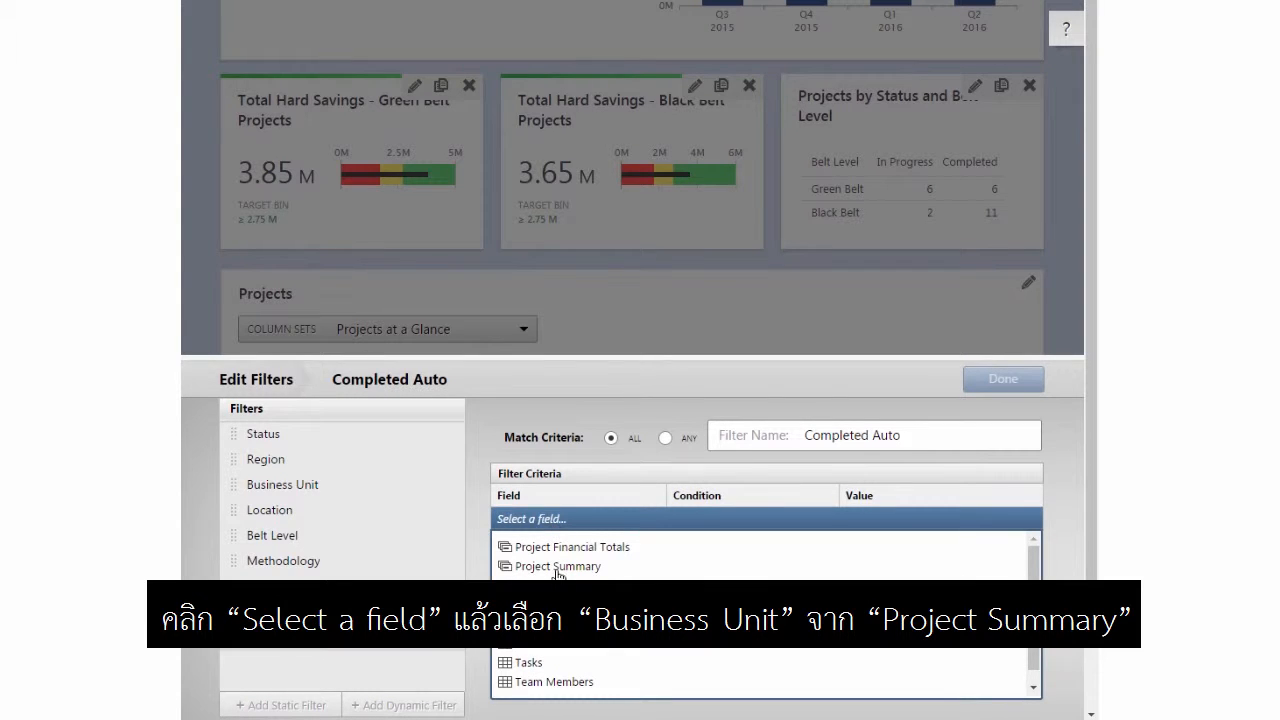
pyautogui.click(558, 569)
pyautogui.click(562, 680)
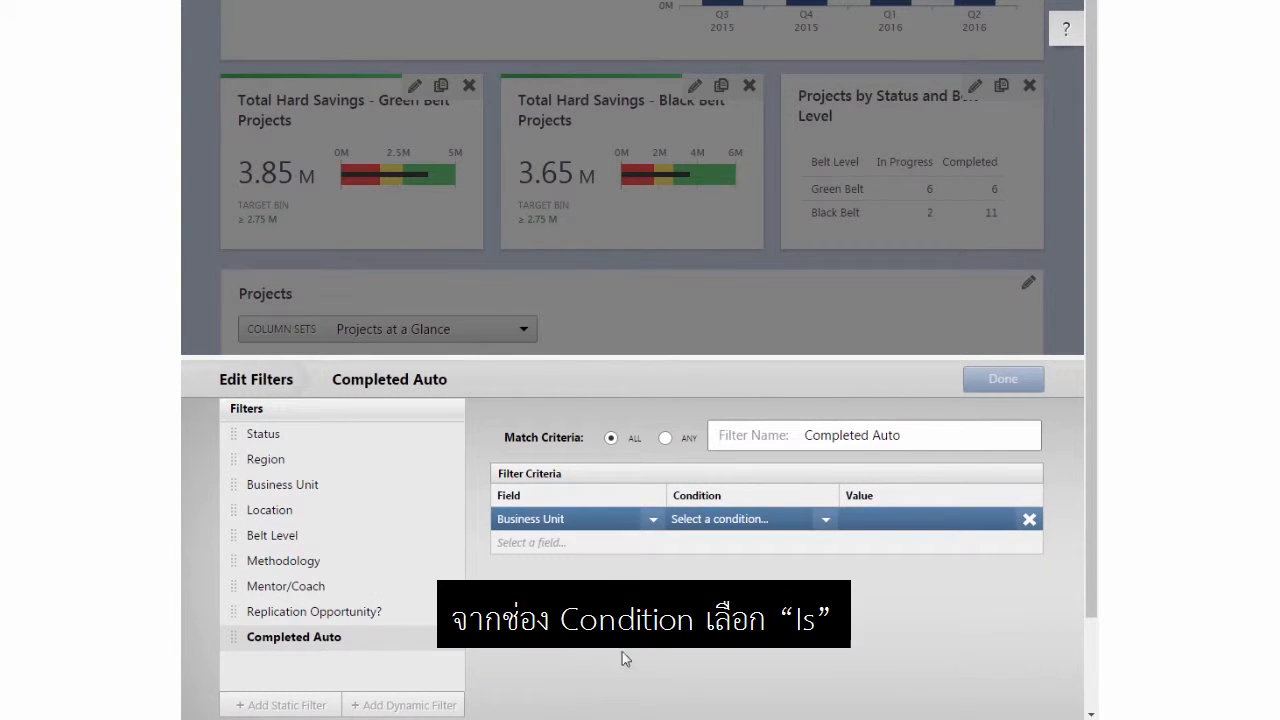
pyautogui.click(733, 520)
pyautogui.click(731, 543)
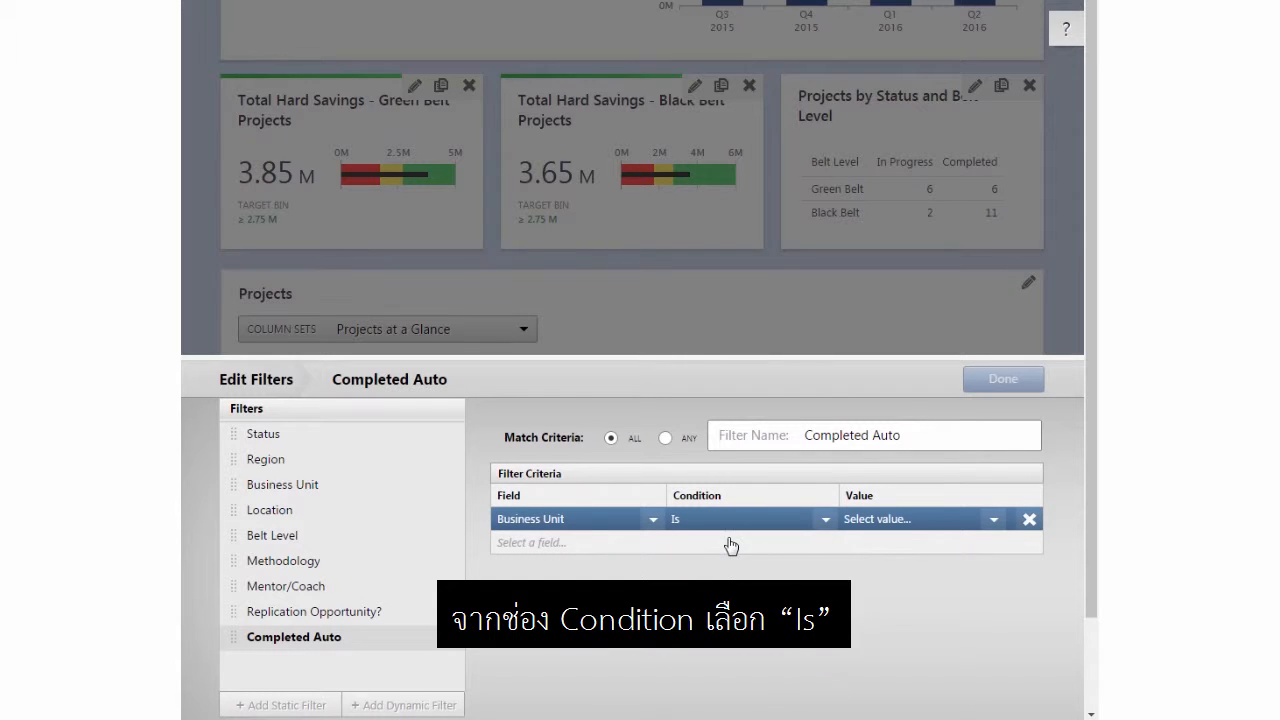
pyautogui.click(910, 523)
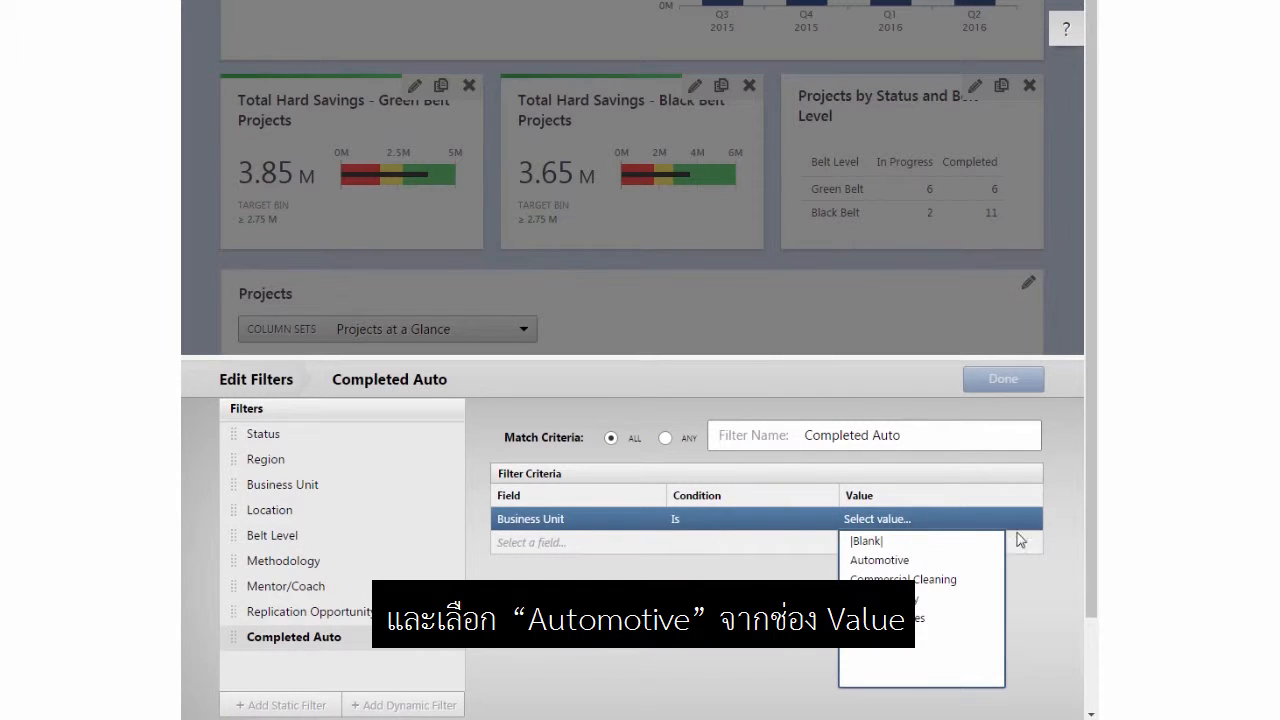
pyautogui.click(975, 562)
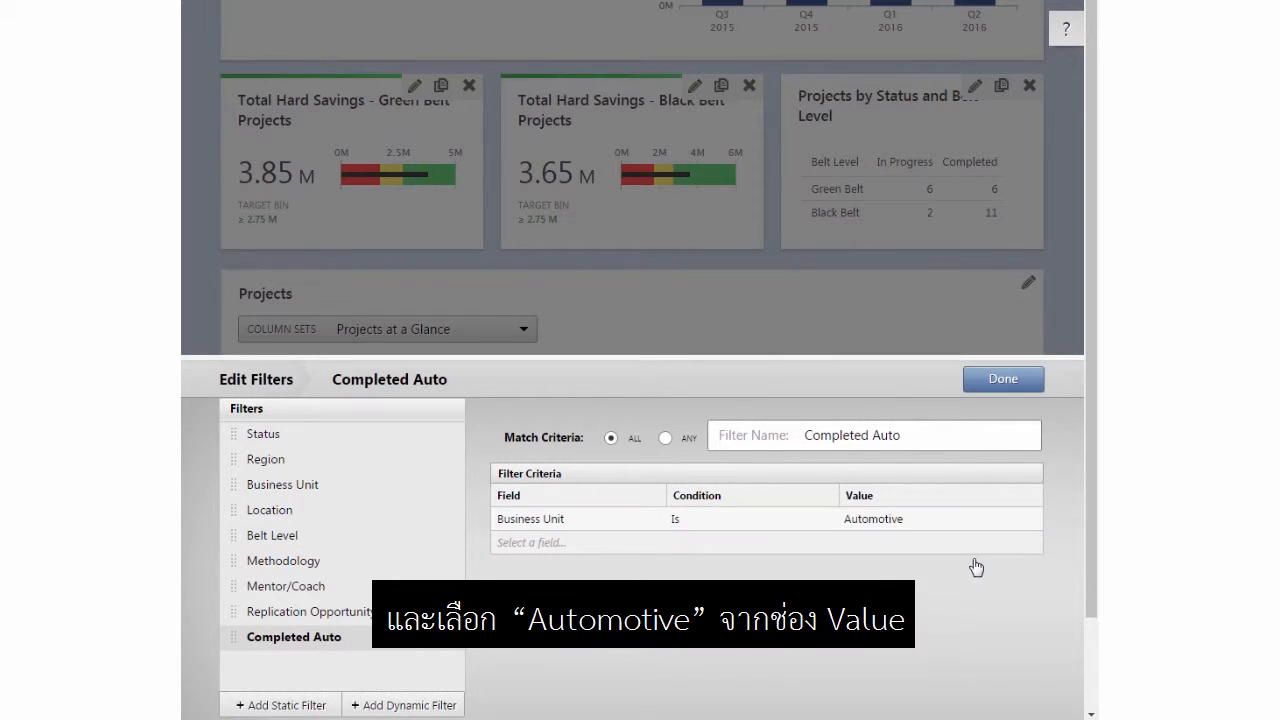
# - Add a second criterion with field Status, condition Is and value Completed, and finish editing the filters
pyautogui.click(530, 554)
pyautogui.scroll(-10, 515, 500)
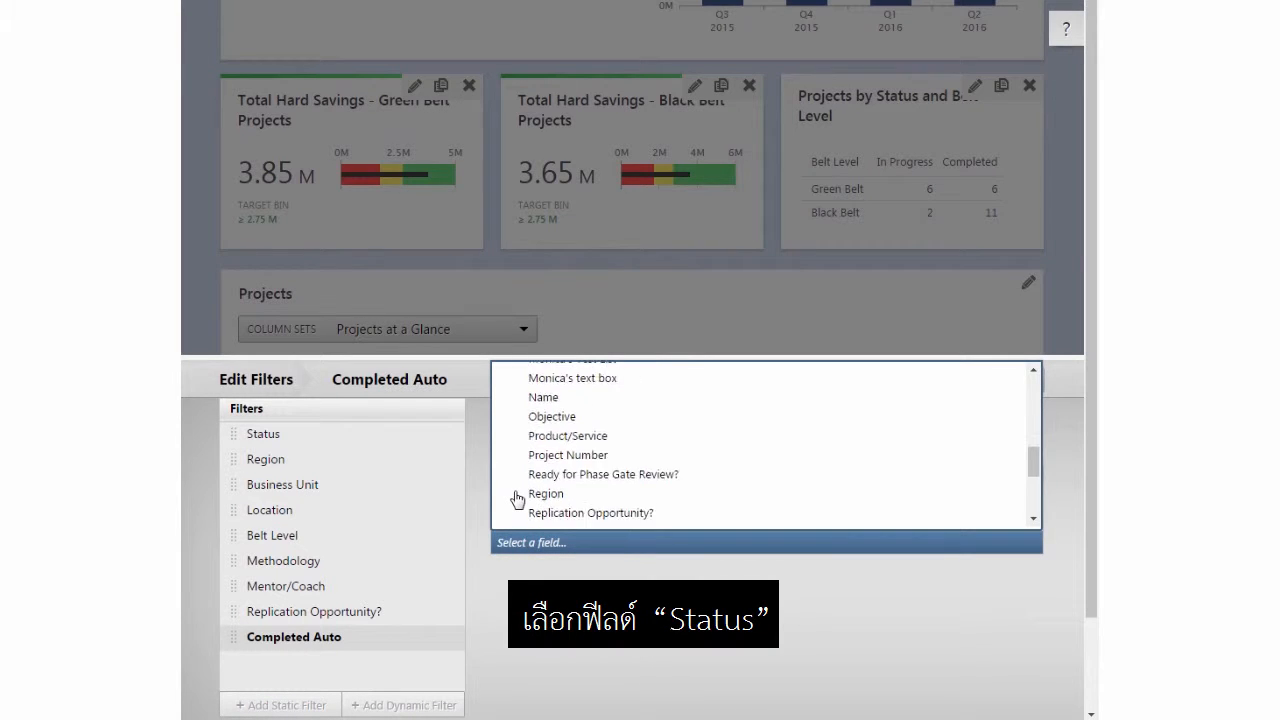
pyautogui.click(544, 396)
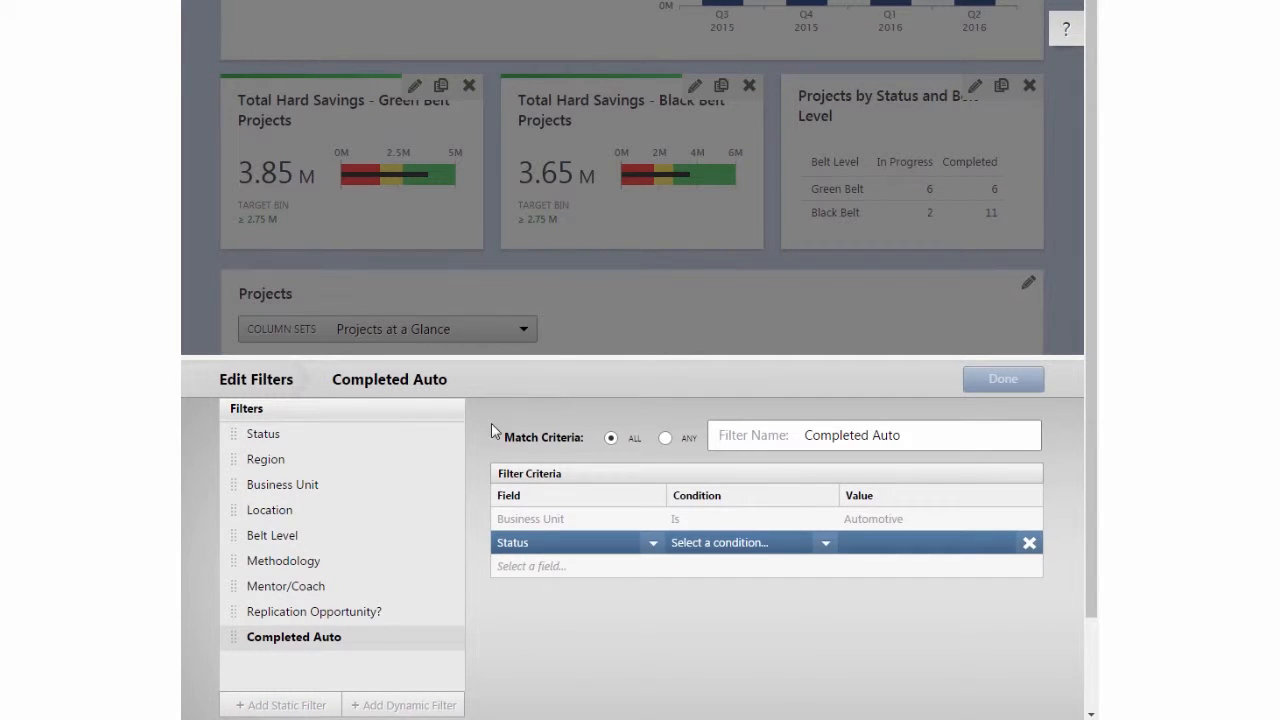
pyautogui.click(726, 545)
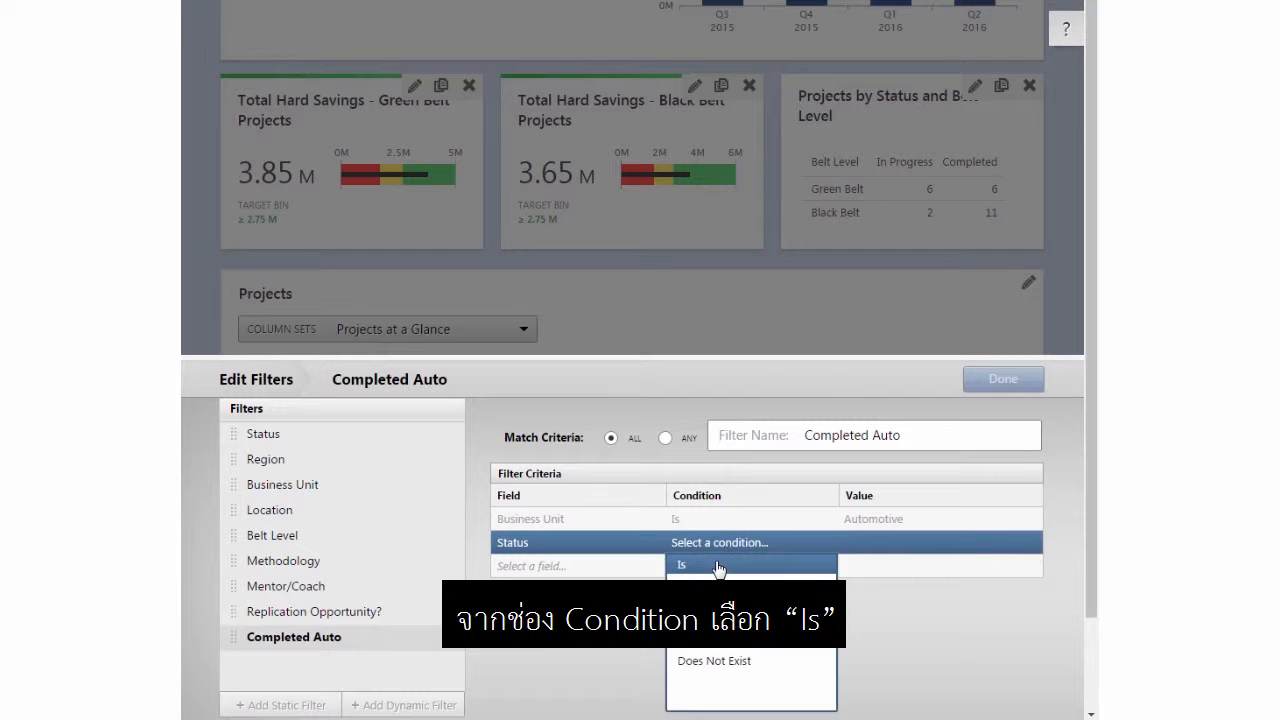
pyautogui.click(718, 566)
pyautogui.click(997, 547)
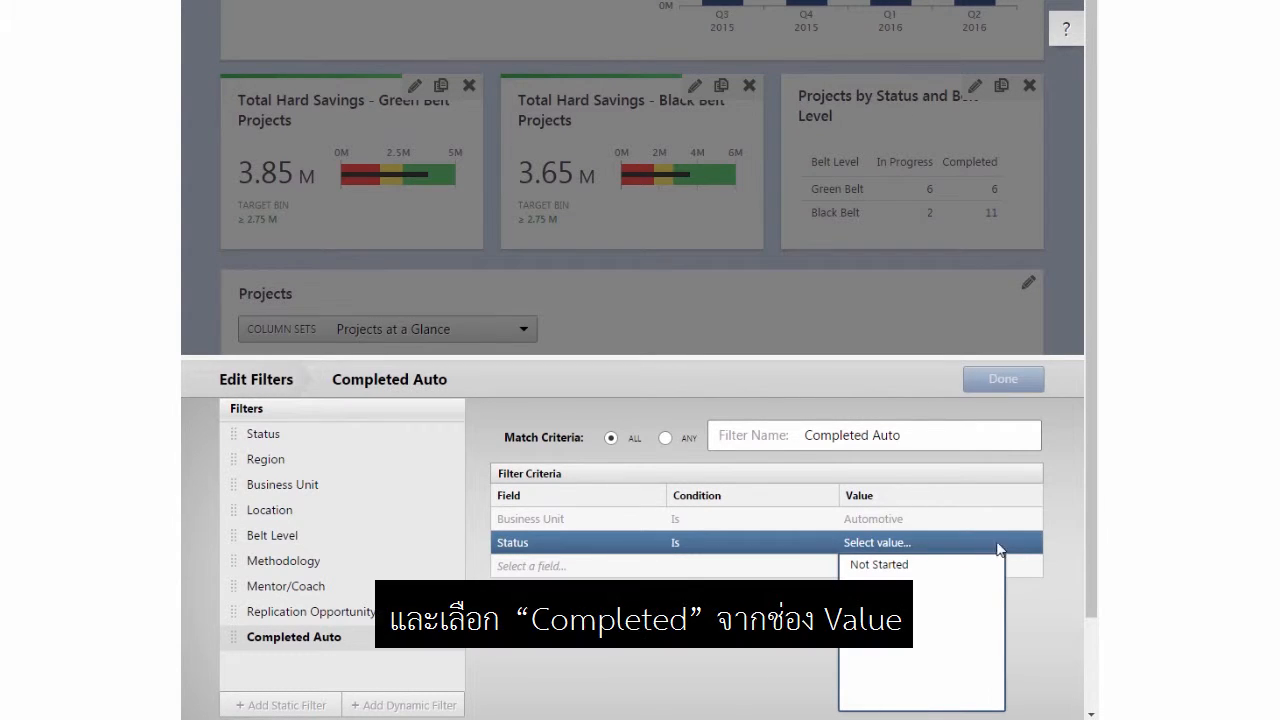
pyautogui.click(976, 613)
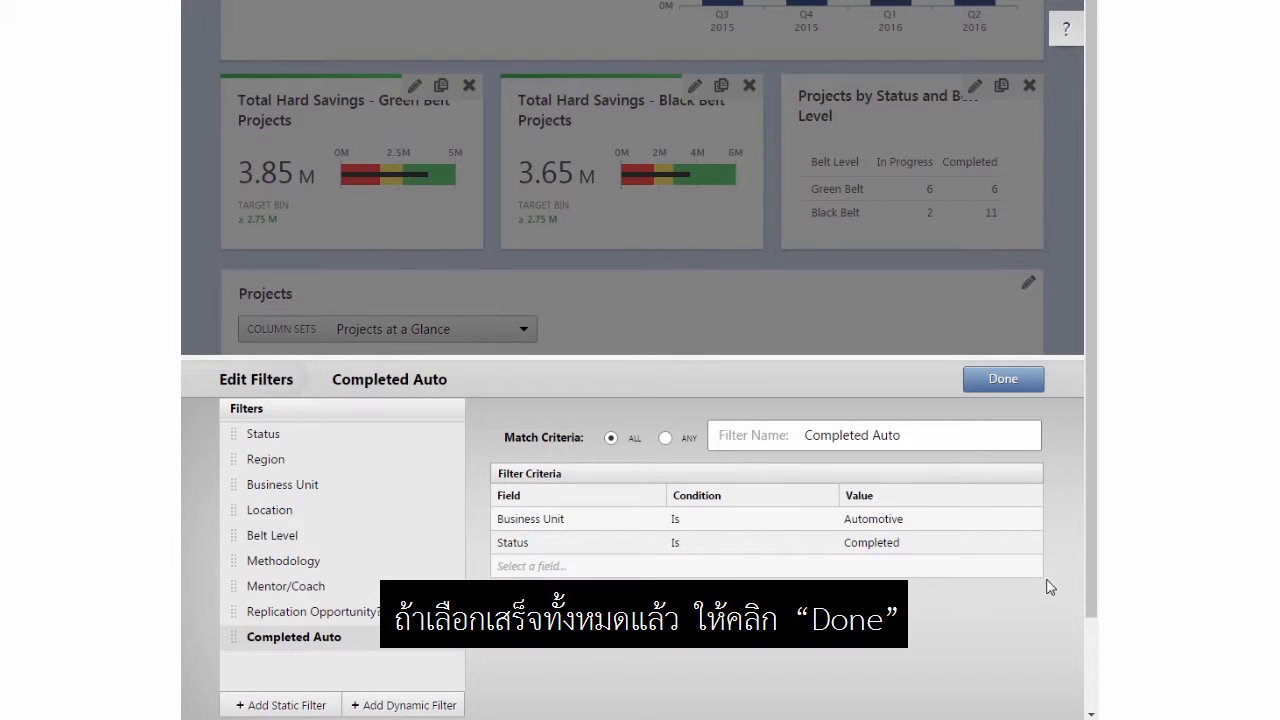
pyautogui.click(1003, 380)
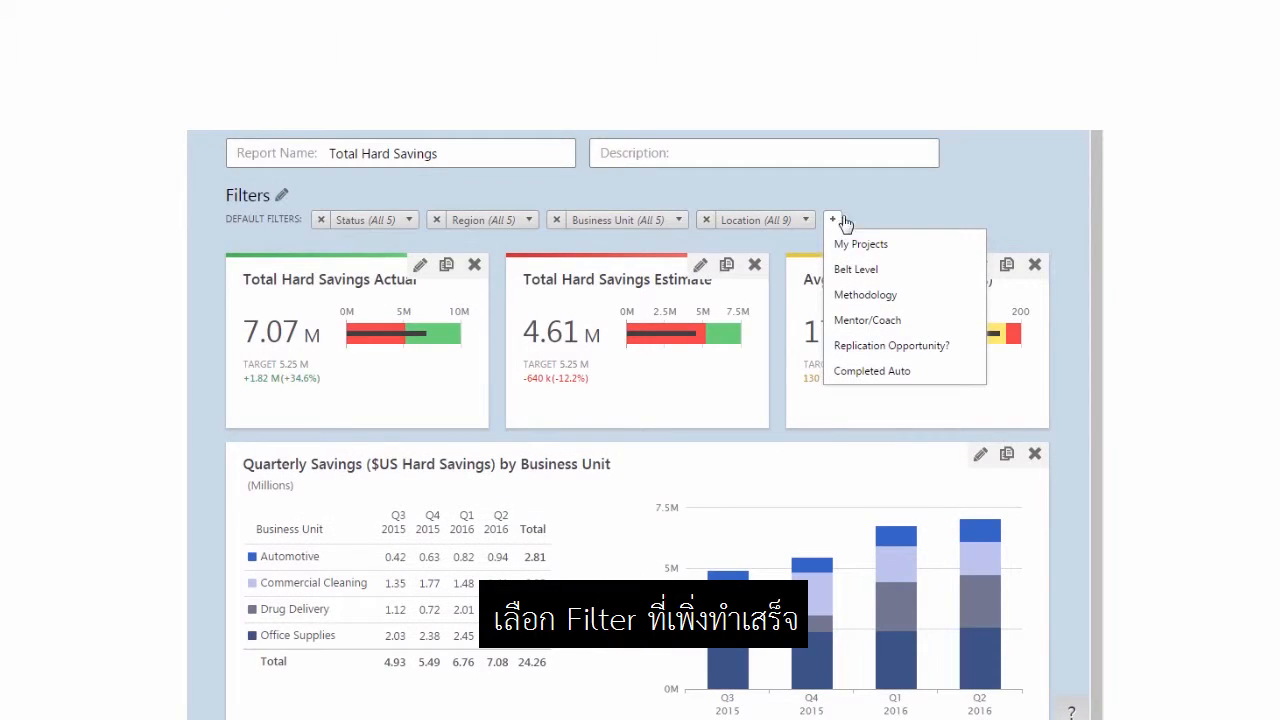
# - Apply the Completed Auto filter to the report and review the Projects list
pyautogui.click(927, 372)
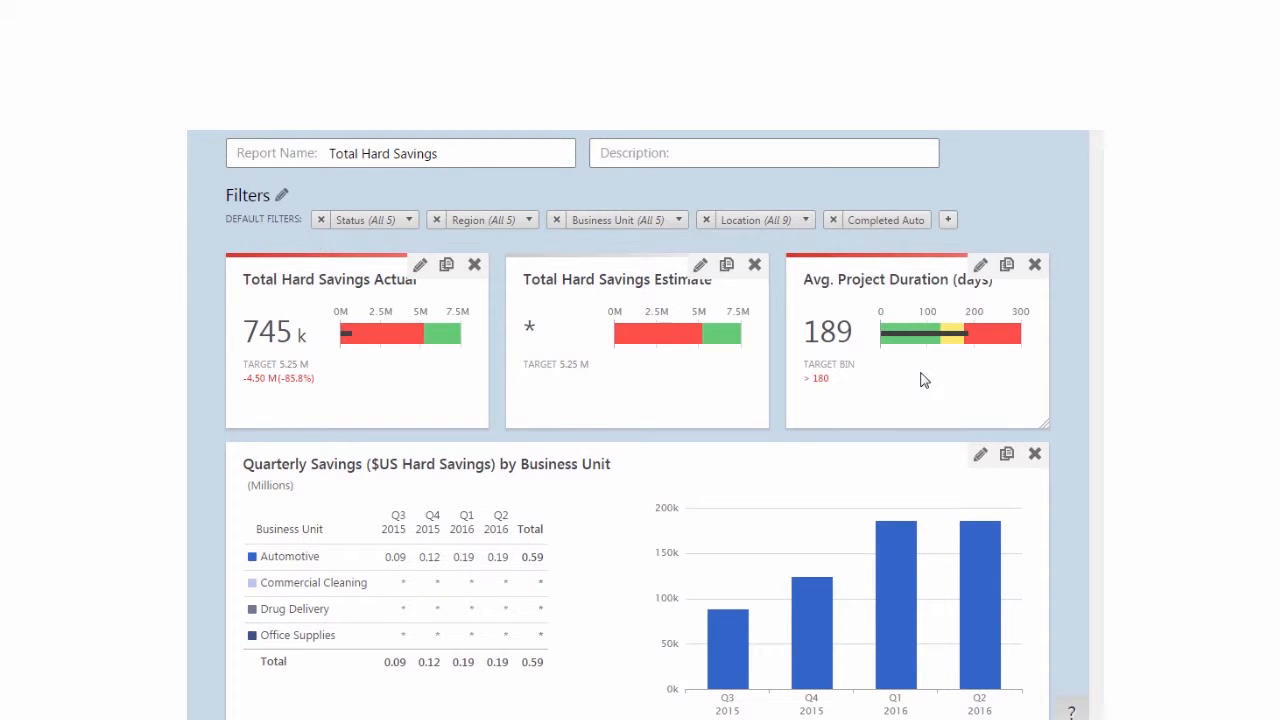
pyautogui.scroll(-5, 924, 380)
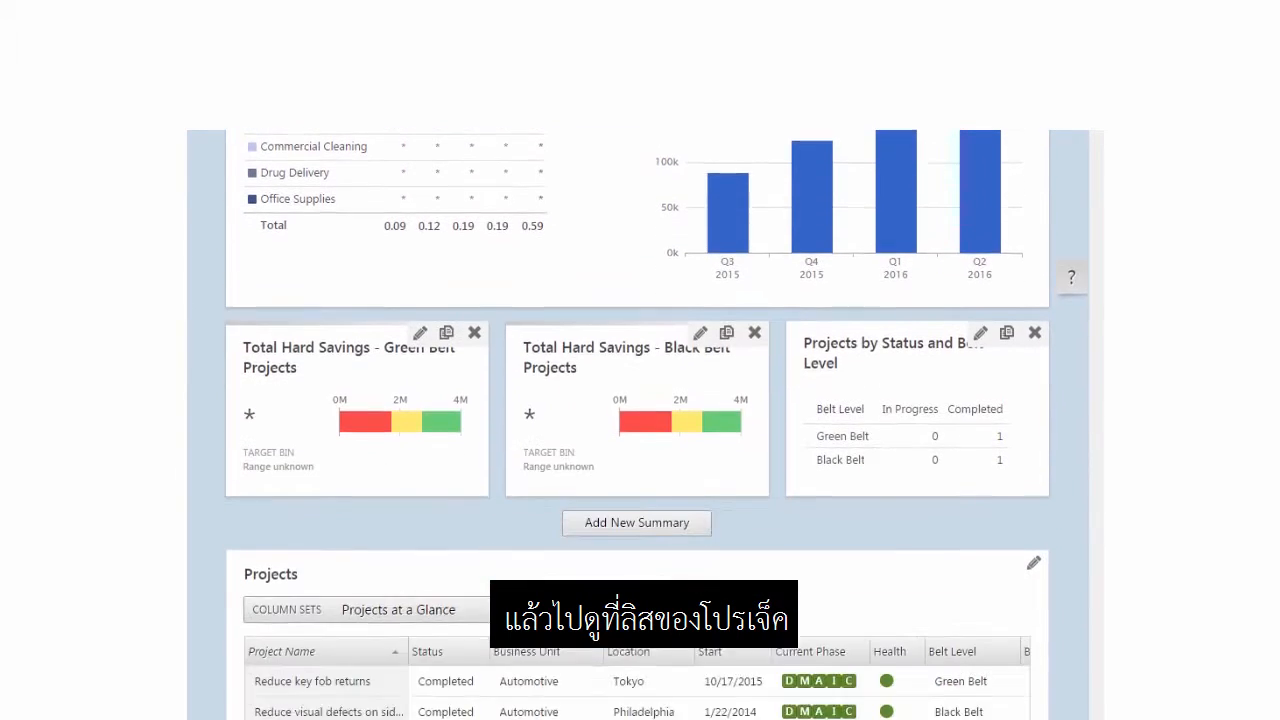
pyautogui.scroll(-3, 637, 400)
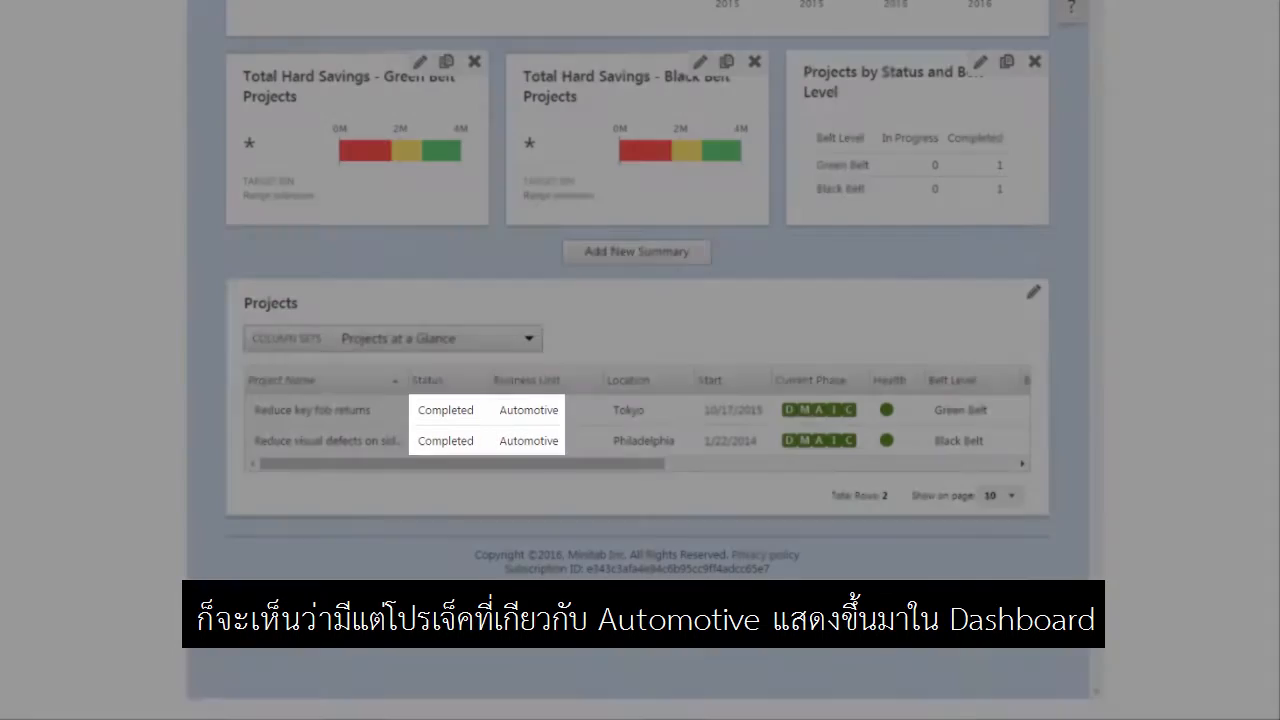
pyautogui.scroll(5, 926, 108)
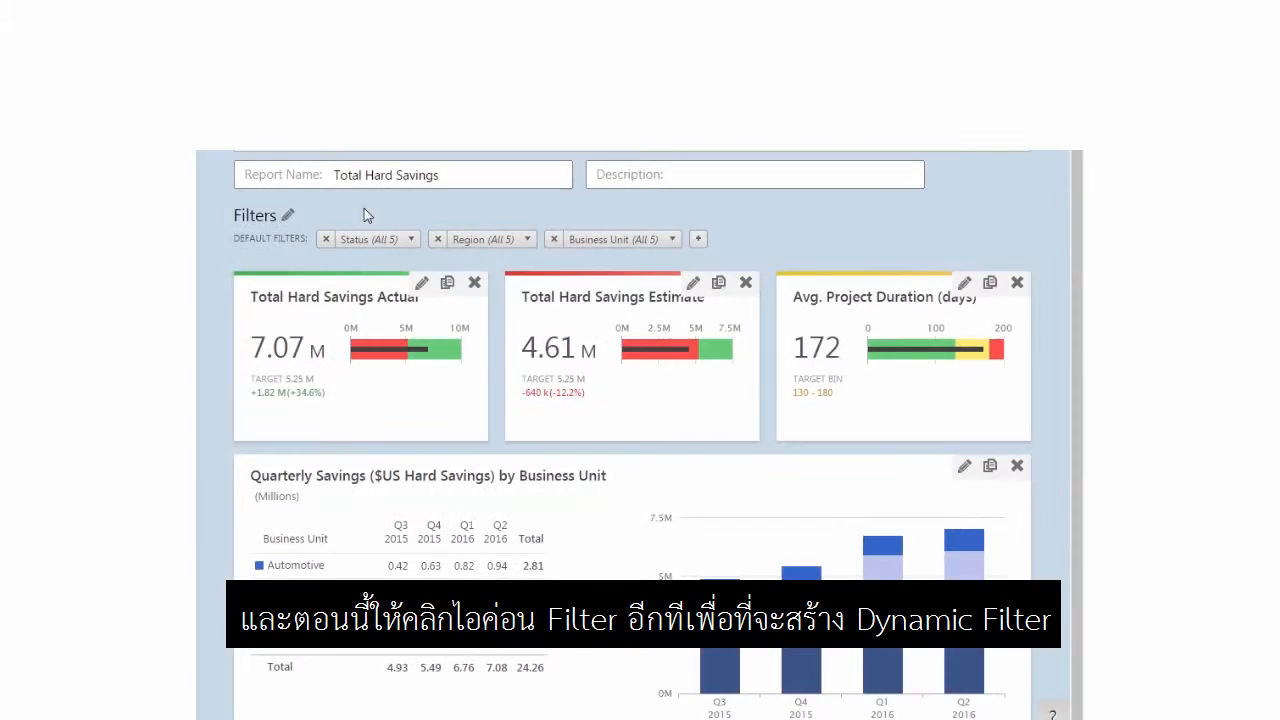
# - Create a dynamic filter on the Location field from Project Summary, keeping every value selected, and finish editing the filters
pyautogui.click(289, 216)
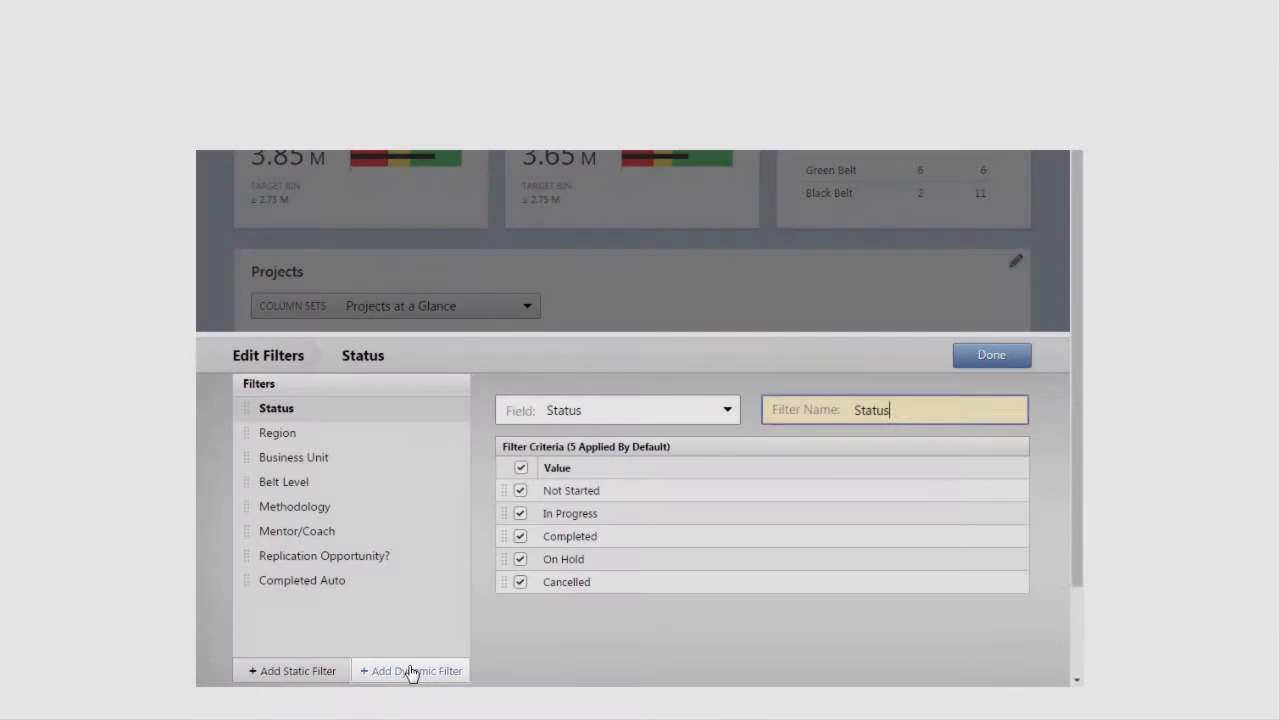
pyautogui.click(410, 671)
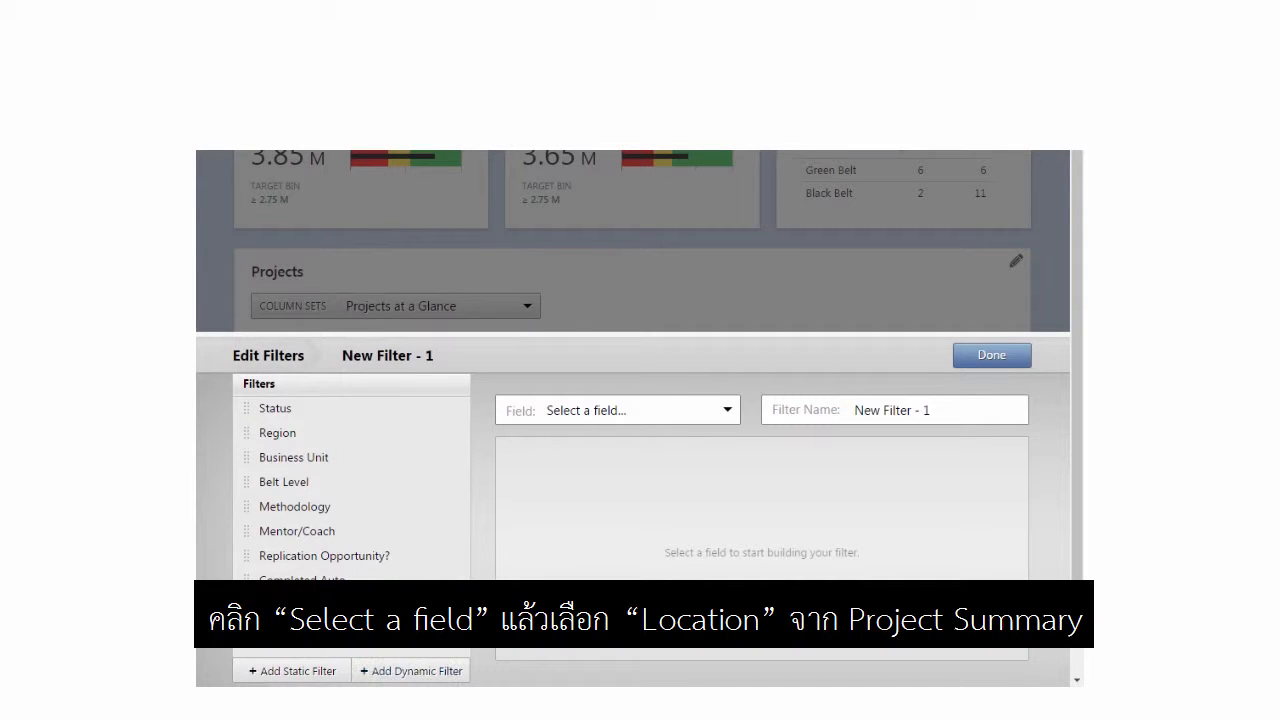
pyautogui.click(727, 420)
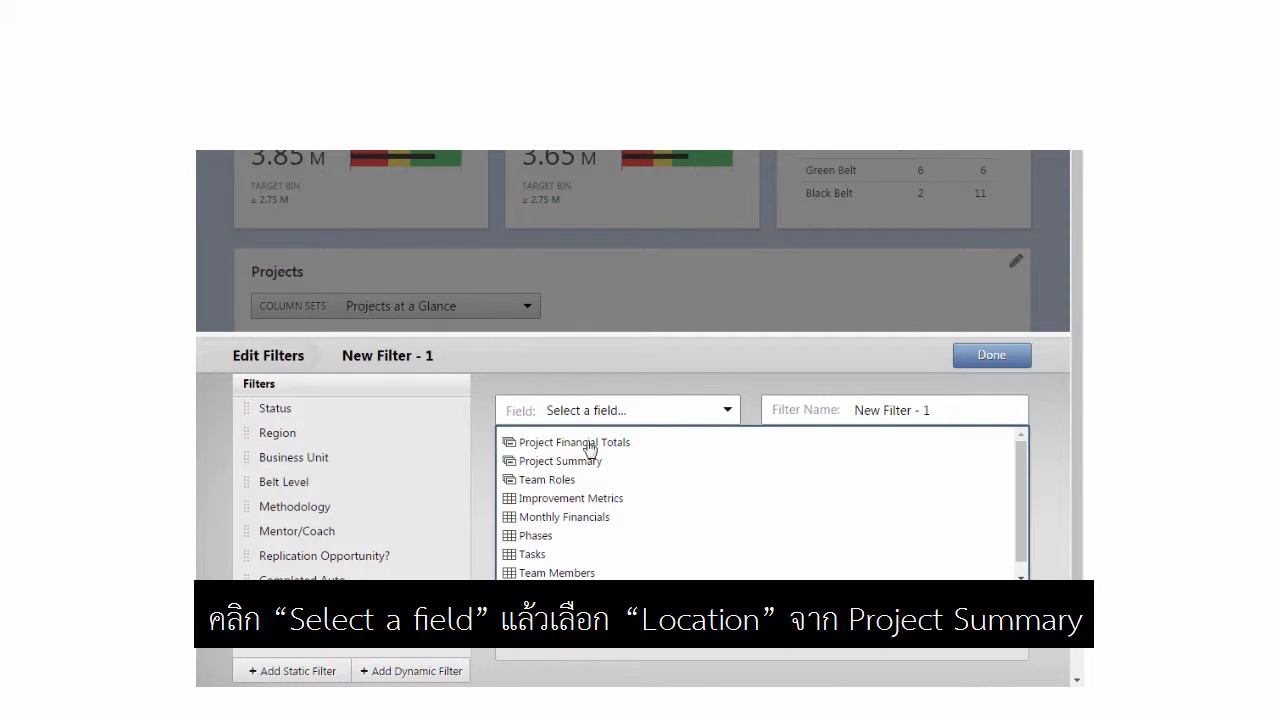
pyautogui.click(509, 462)
pyautogui.scroll(-3, 512, 468)
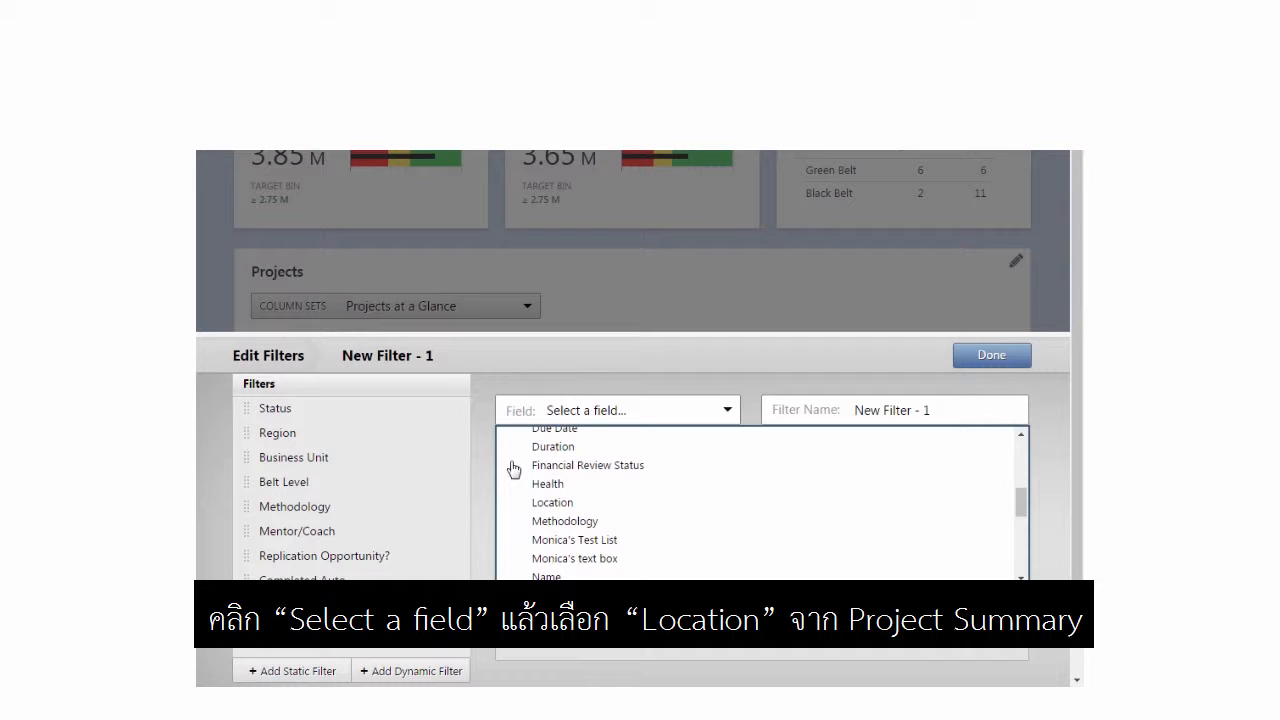
pyautogui.click(530, 510)
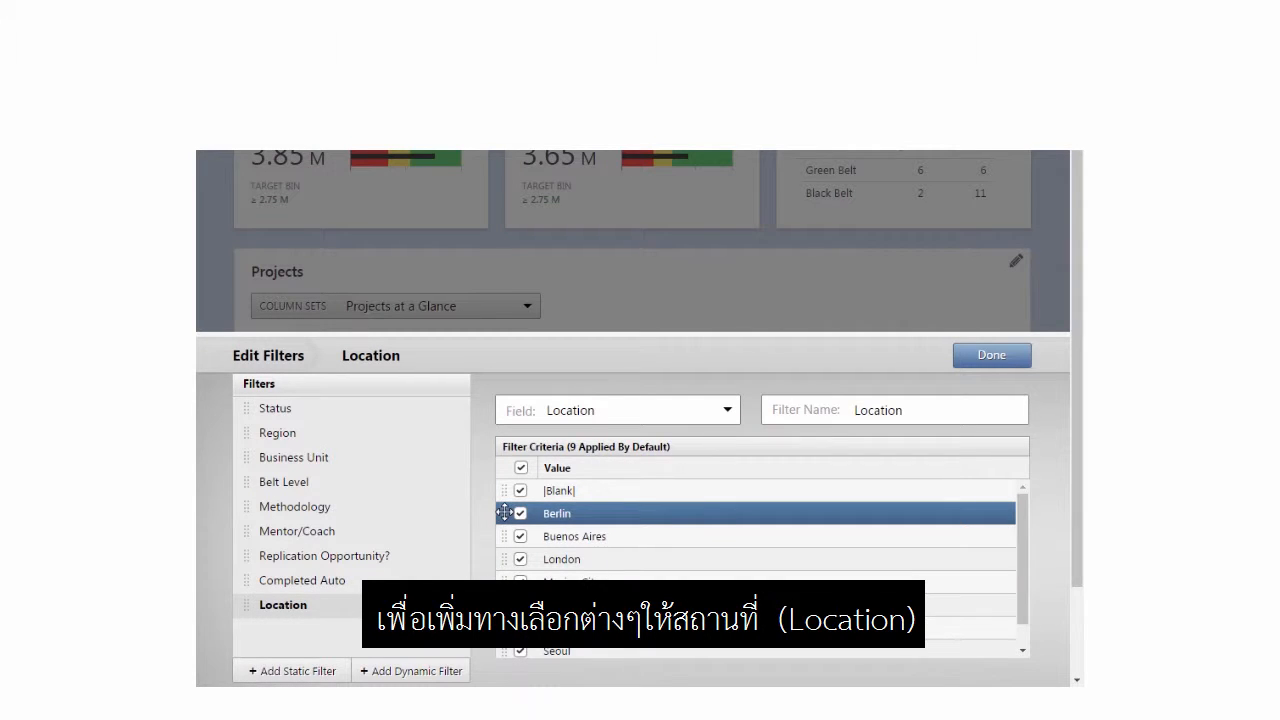
pyautogui.moveTo(505, 512)
pyautogui.mouseDown()
pyautogui.moveTo(501, 624)
pyautogui.moveTo(497, 512)
pyautogui.mouseUp()
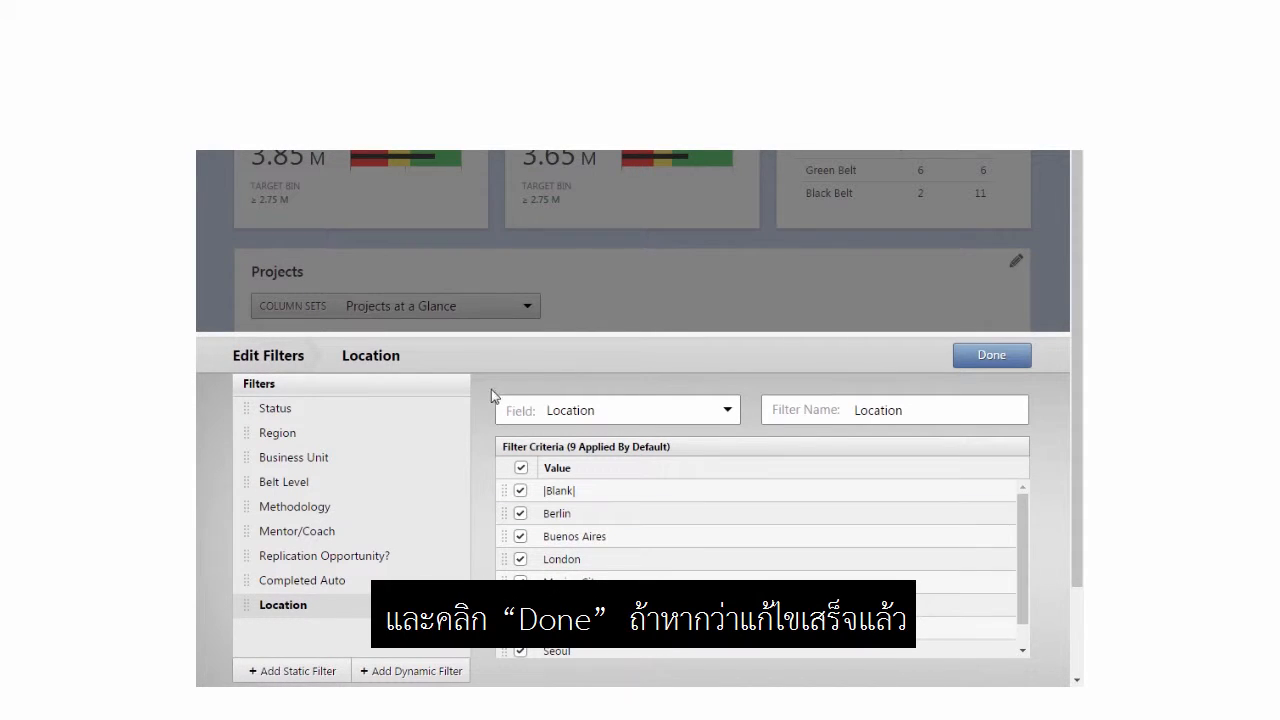
pyautogui.click(970, 362)
# - Add the Location filter to the report's default filters
pyautogui.scroll(10, 1040, 600)
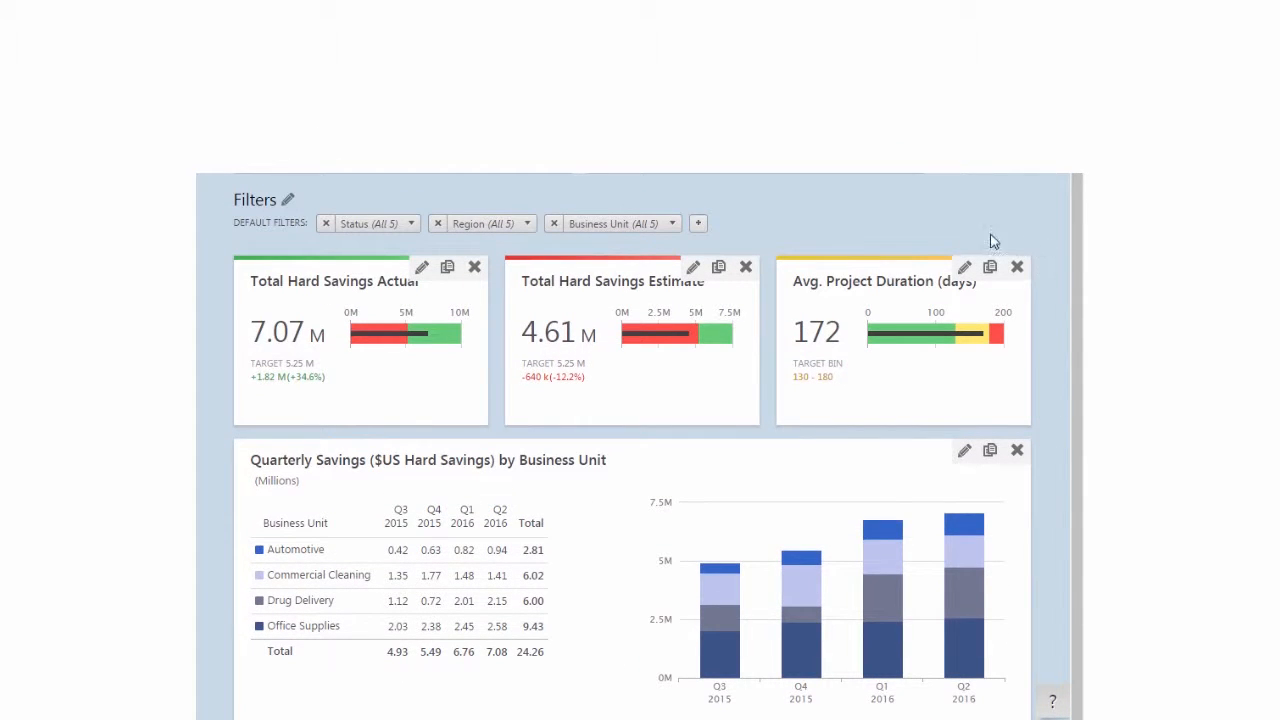
pyautogui.click(698, 223)
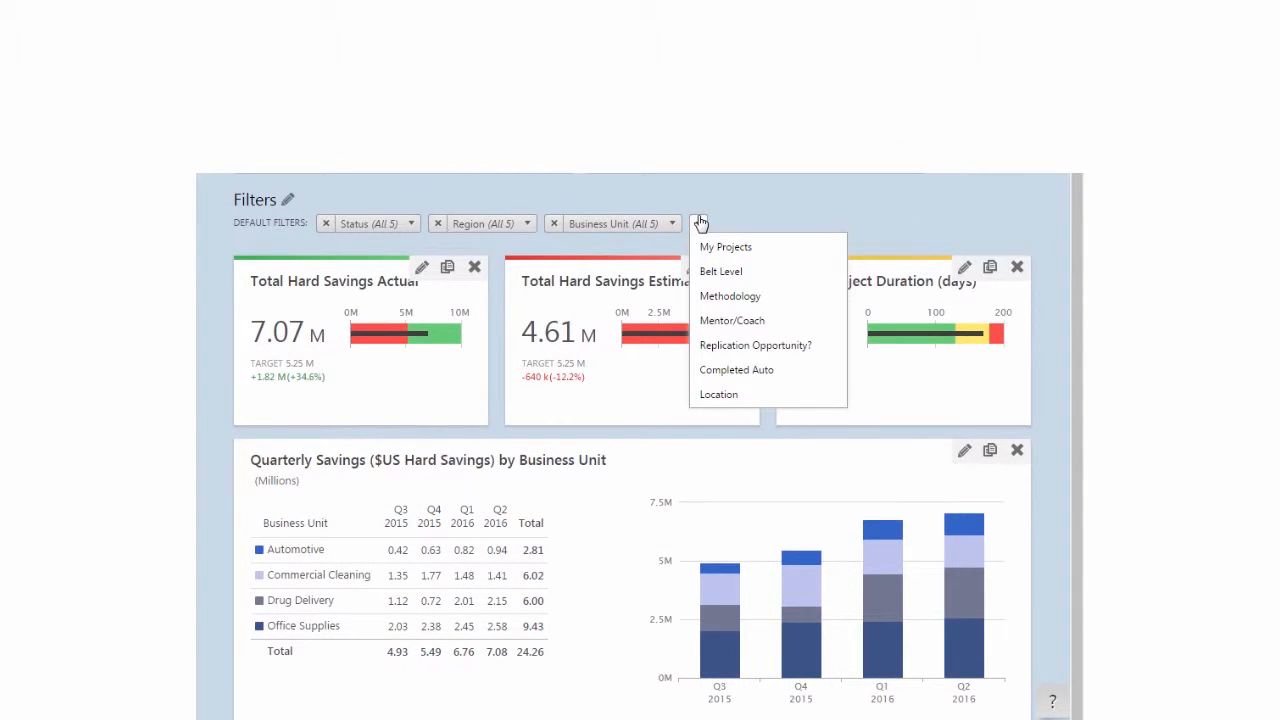
pyautogui.click(795, 400)
# - Limit the Location filter to Philadelphia and San Francisco by excluding all other values, and update the report
pyautogui.click(790, 226)
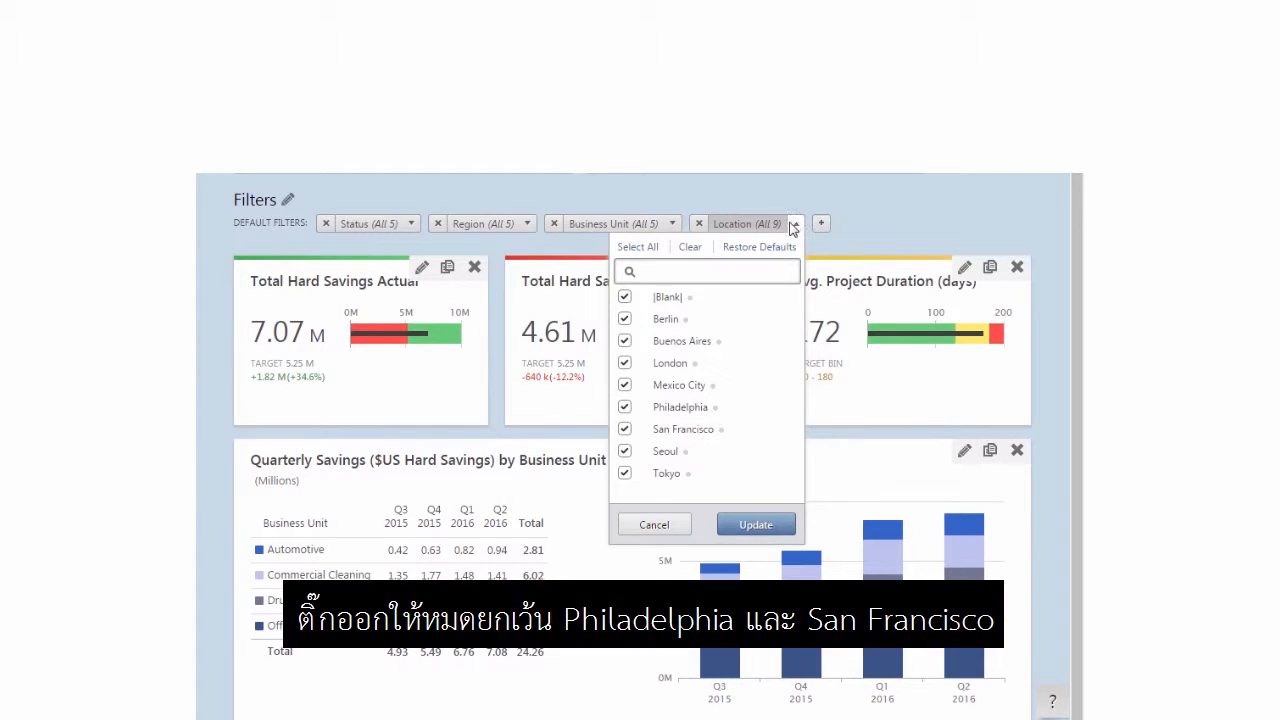
pyautogui.click(625, 297)
pyautogui.click(625, 319)
pyautogui.click(625, 341)
pyautogui.click(625, 363)
pyautogui.click(625, 385)
pyautogui.click(625, 451)
pyautogui.click(625, 473)
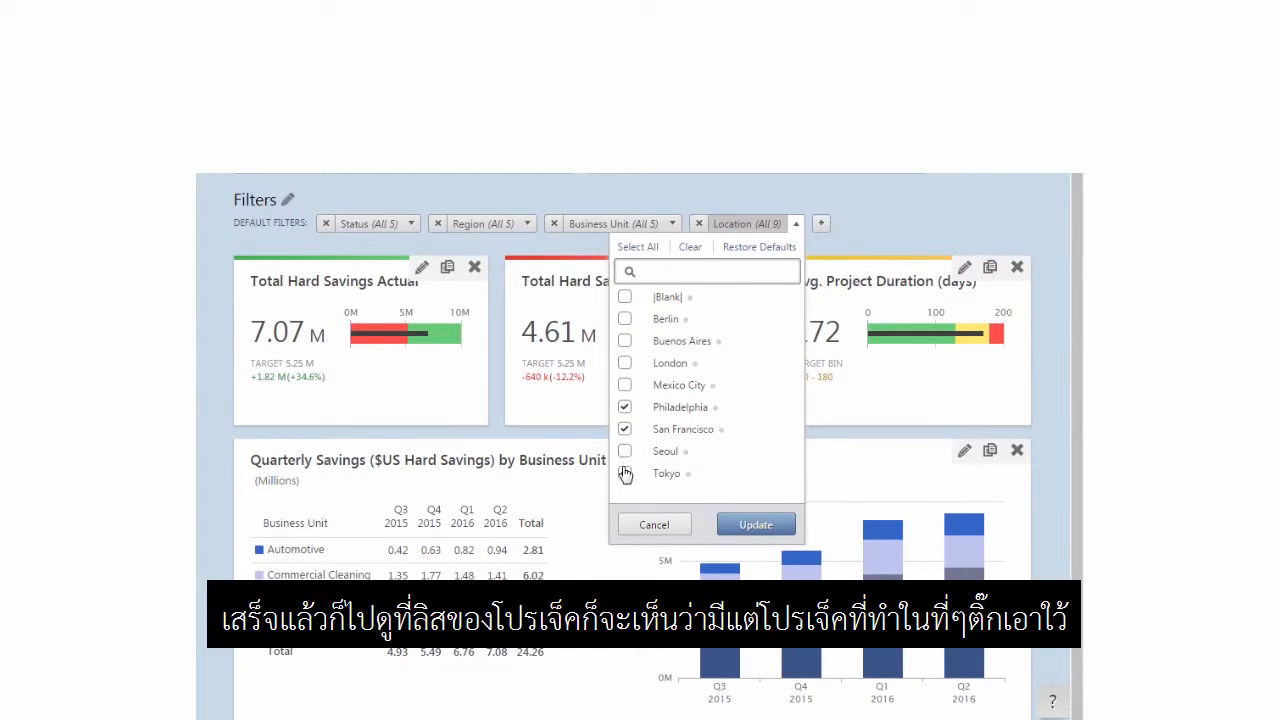
pyautogui.click(757, 524)
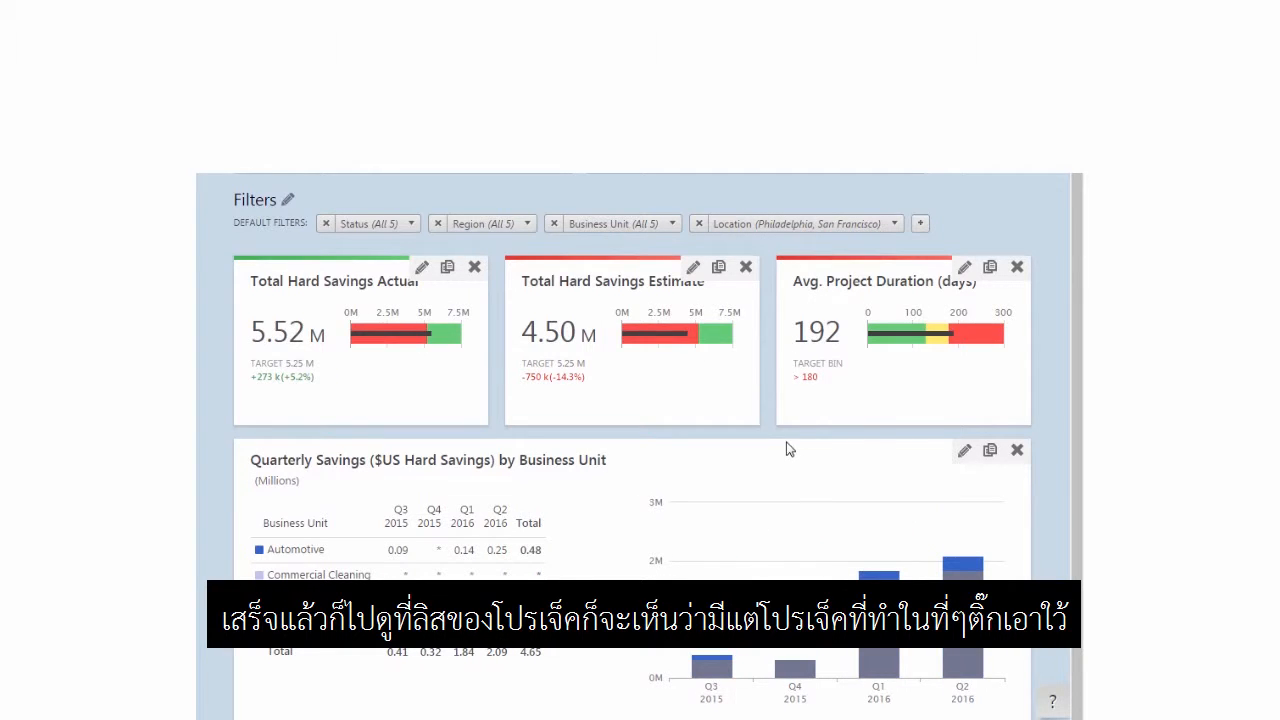
# - Save the report changes and open the Location filter's list of values in the saved report
pyautogui.scroll(-7, 786, 449)
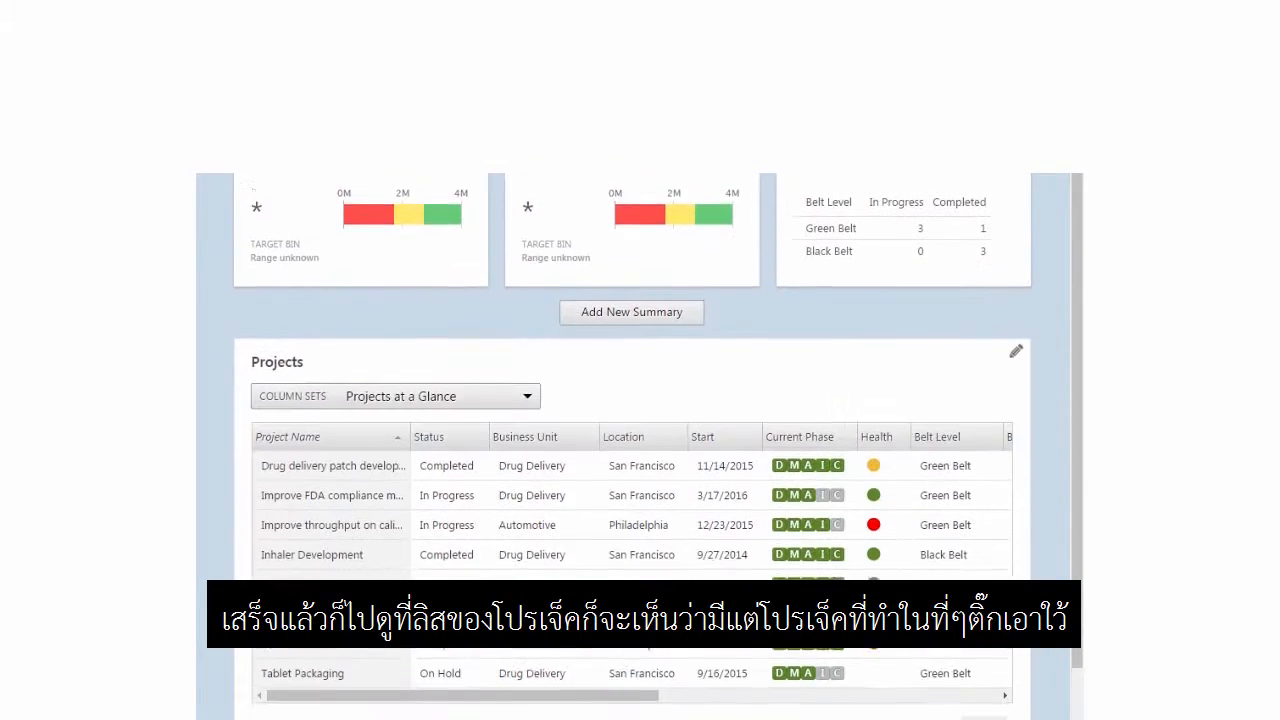
pyautogui.scroll(-1, 640, 434)
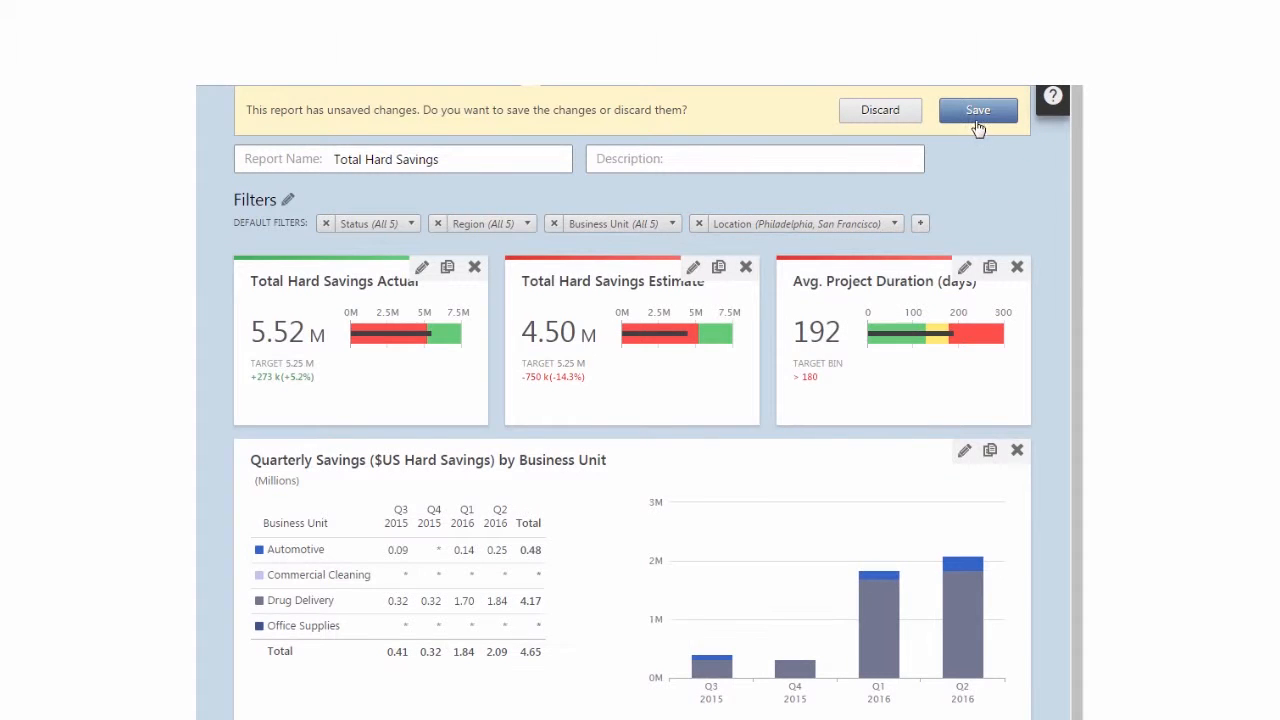
pyautogui.click(977, 118)
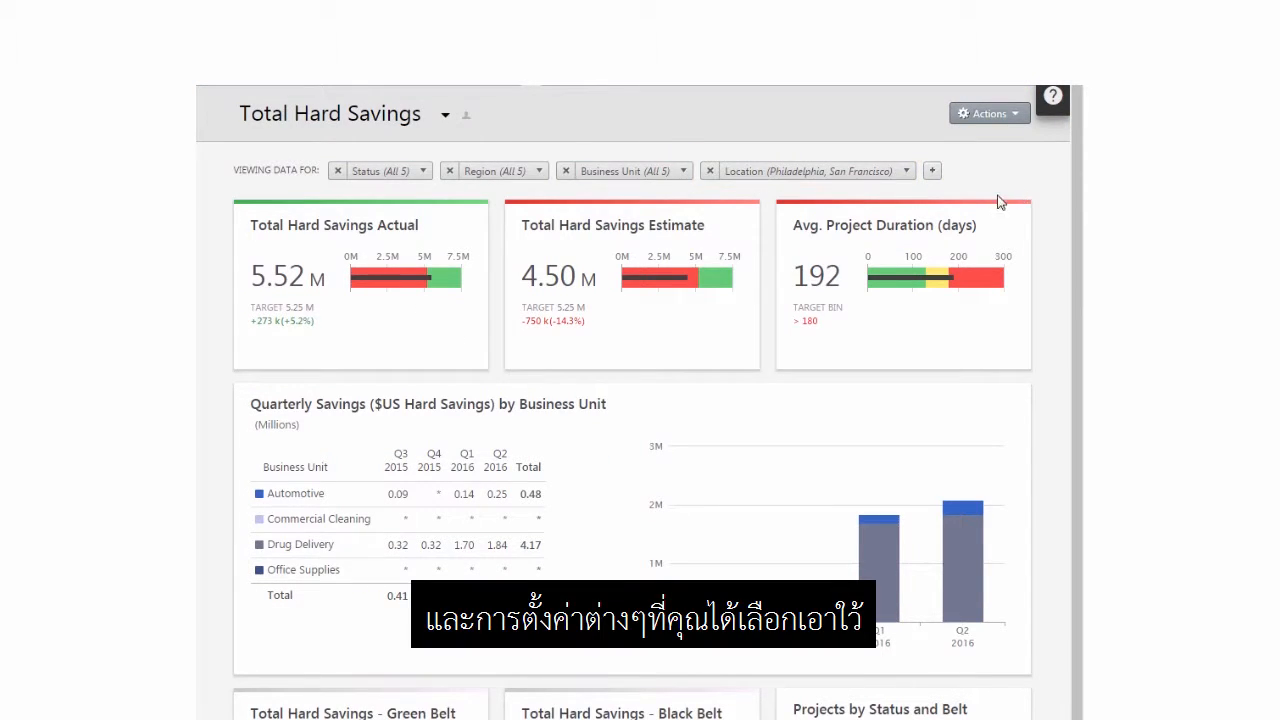
pyautogui.click(907, 172)
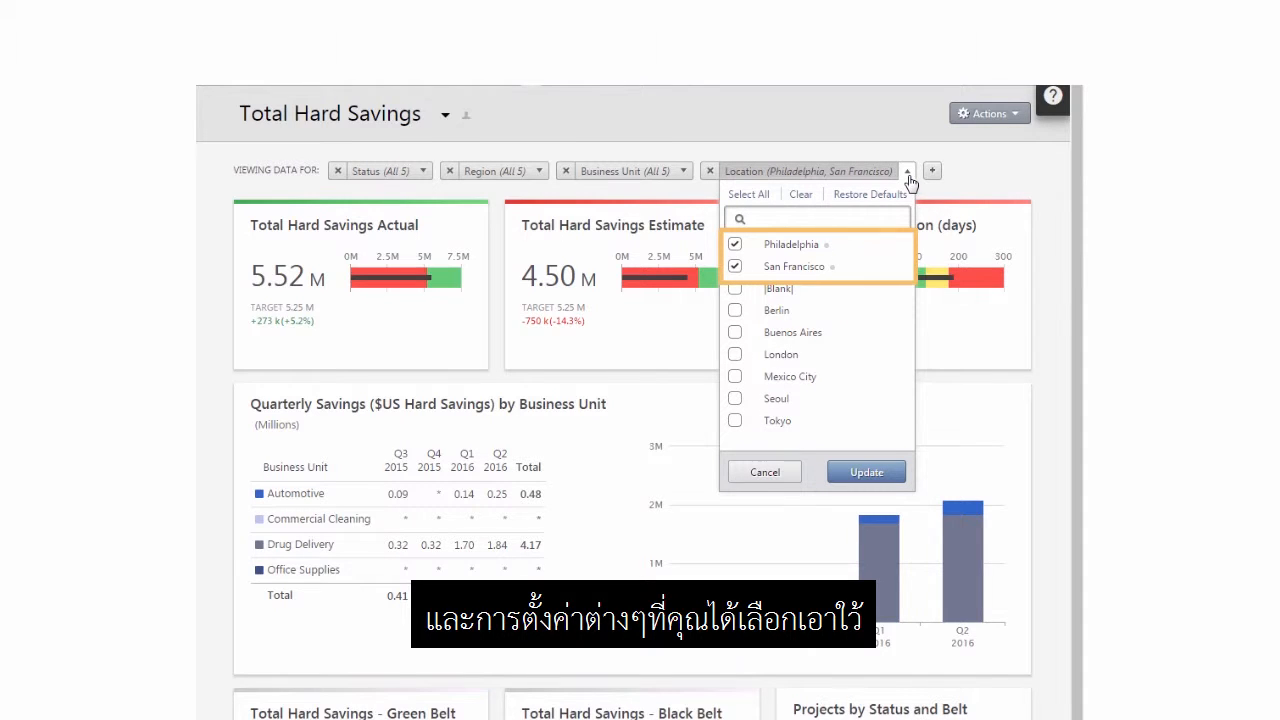
# - Close the Location value list and view the additional filters available for the saved report
pyautogui.click(1020, 195)
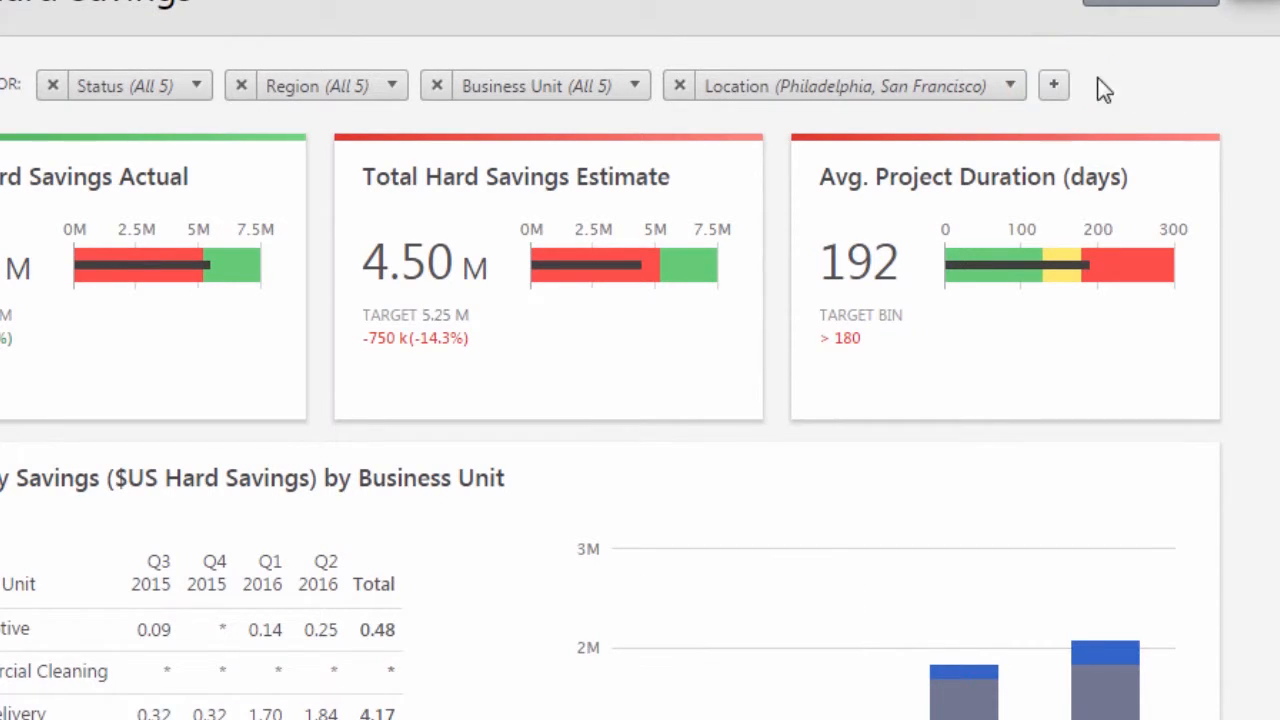
pyautogui.click(1055, 86)
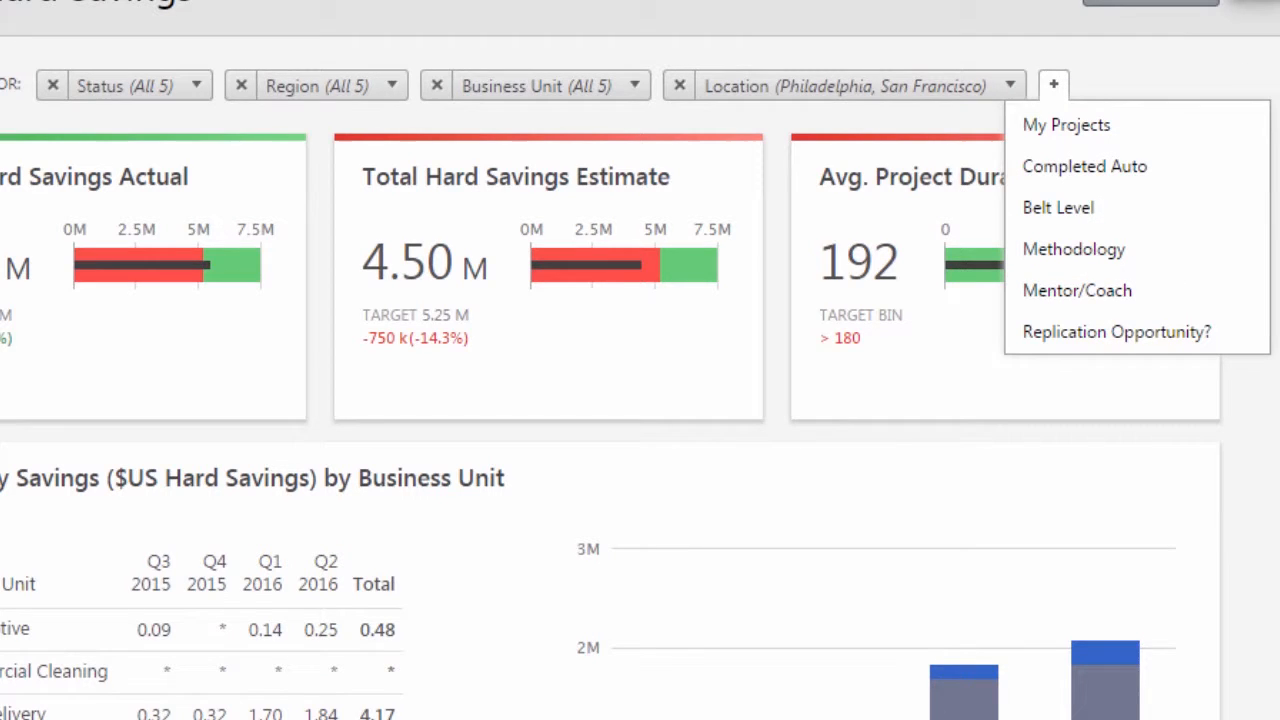
pyautogui.click(1247, 168)
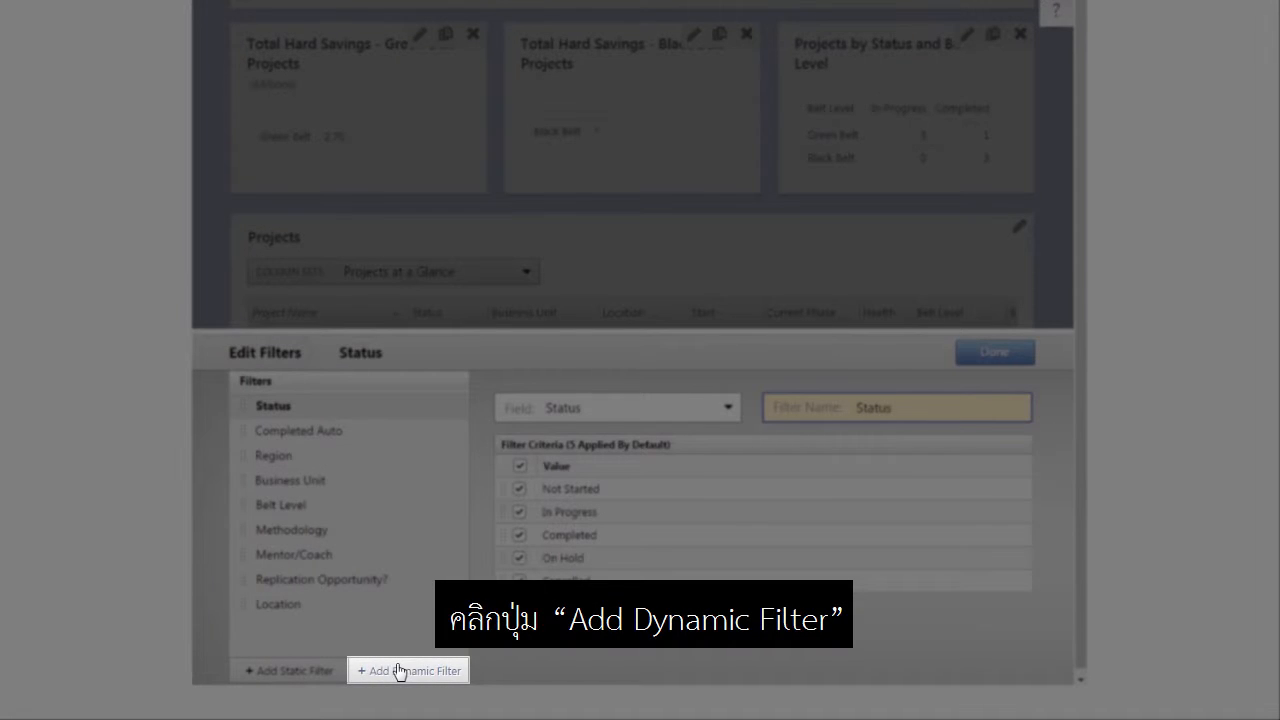
# - Create a dynamic filter on the Project Estimated Hard Savings field from Project Financial Totals
pyautogui.click(398, 671)
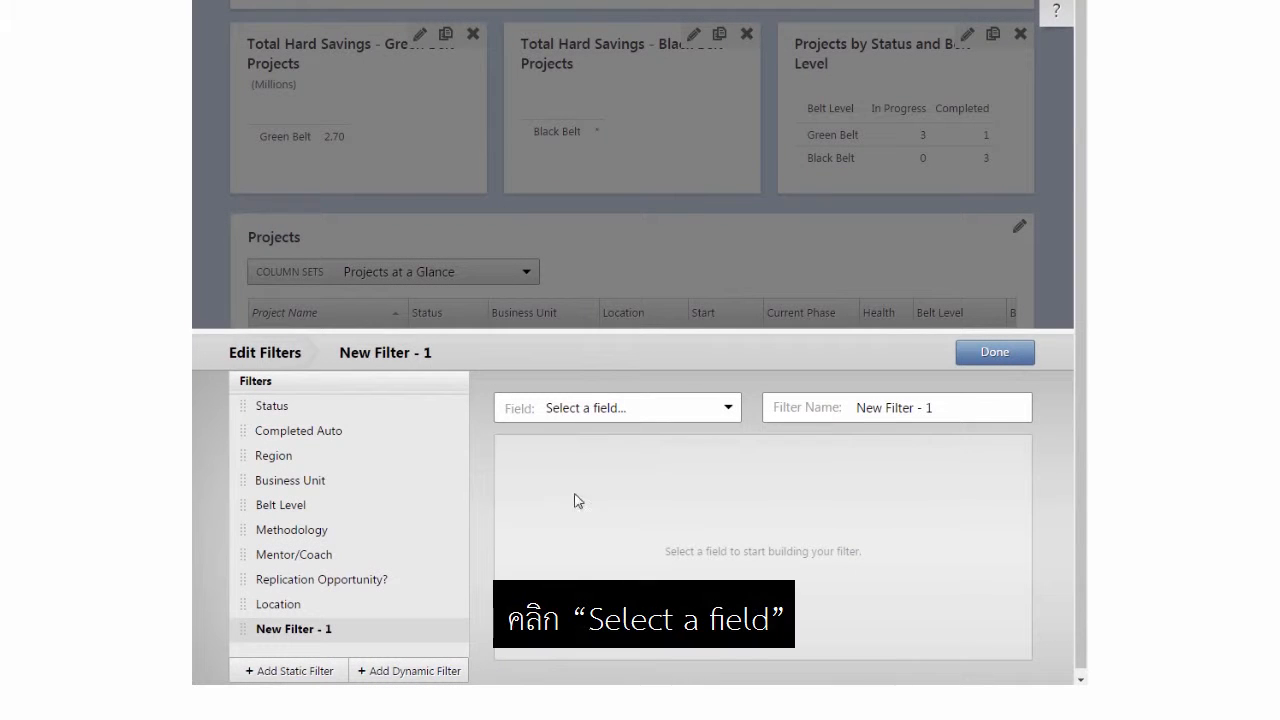
pyautogui.click(586, 416)
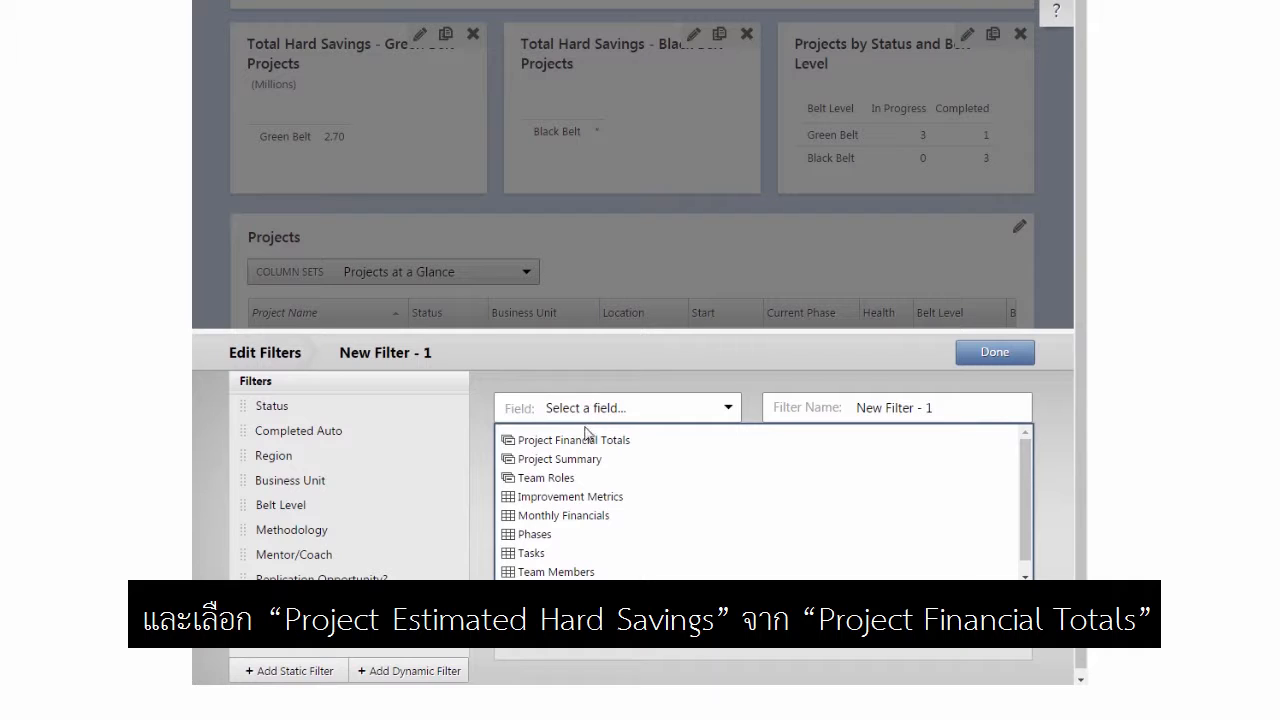
pyautogui.click(586, 441)
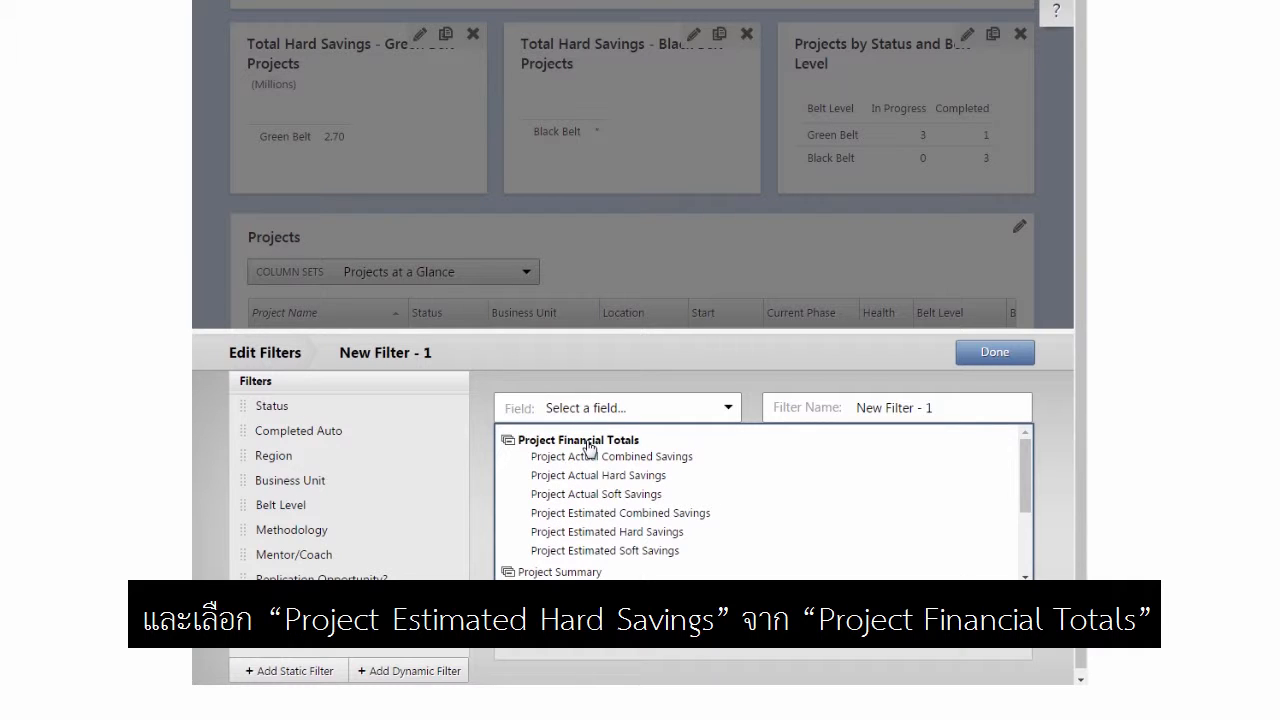
pyautogui.click(580, 533)
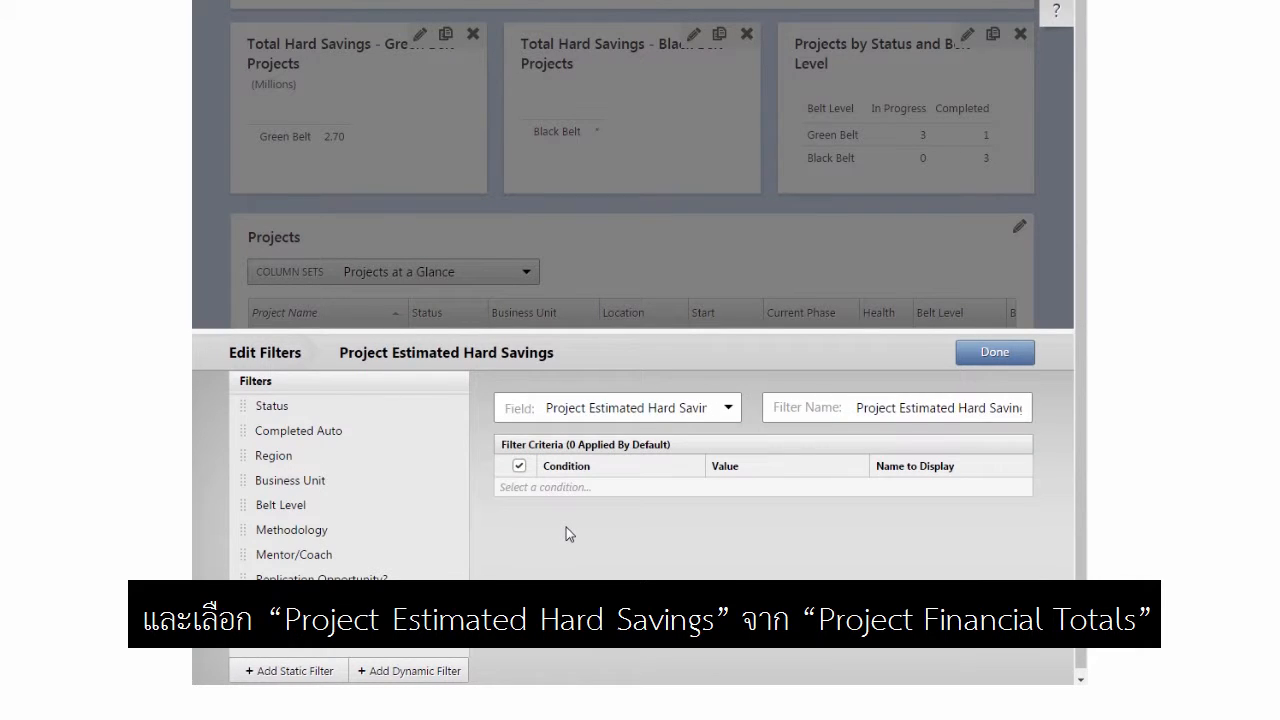
# - Add a Greater Than or Equal To condition of 1000000 displayed as High Impact, and finish editing the filters
pyautogui.click(579, 489)
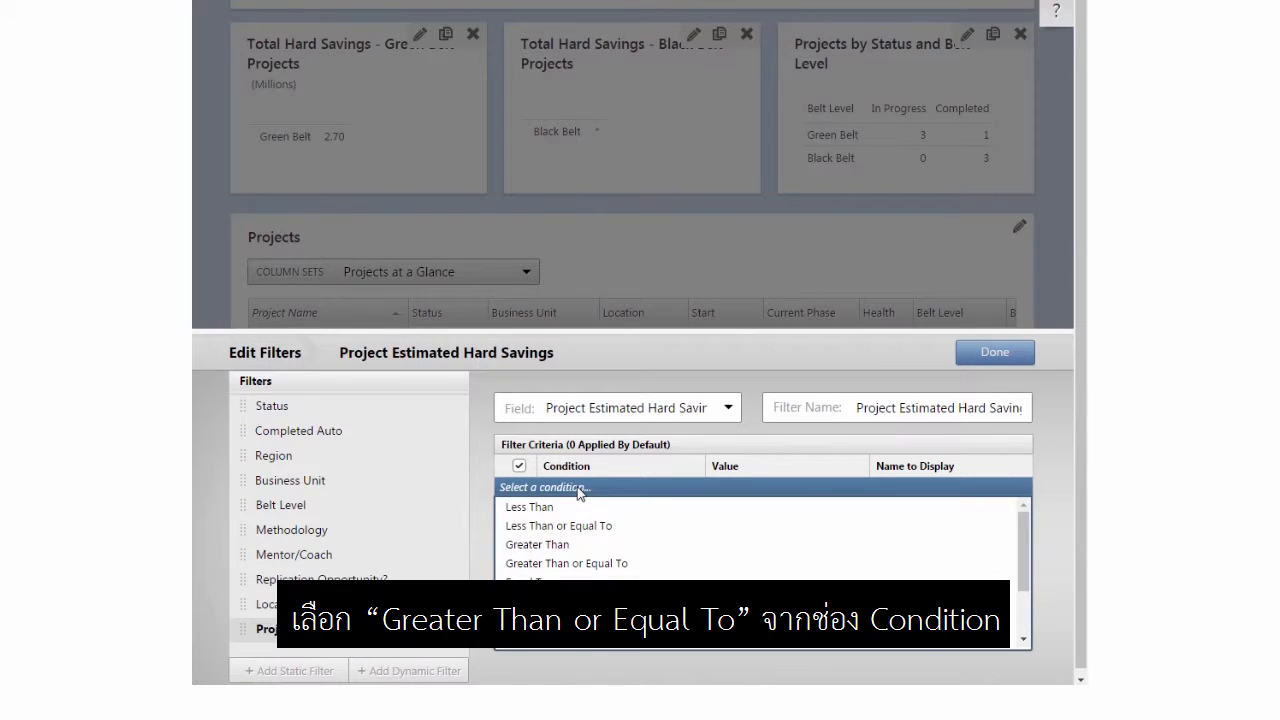
pyautogui.click(516, 566)
pyautogui.write('1000000')
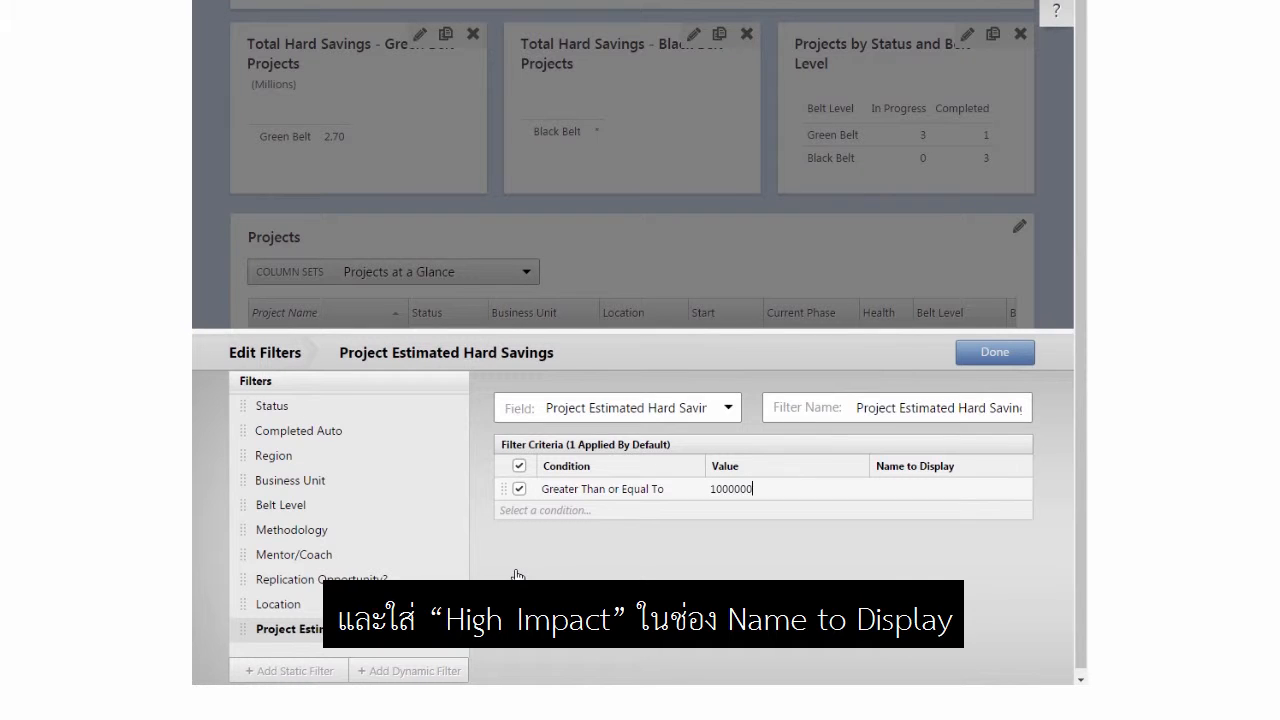
pyautogui.press('Tab')
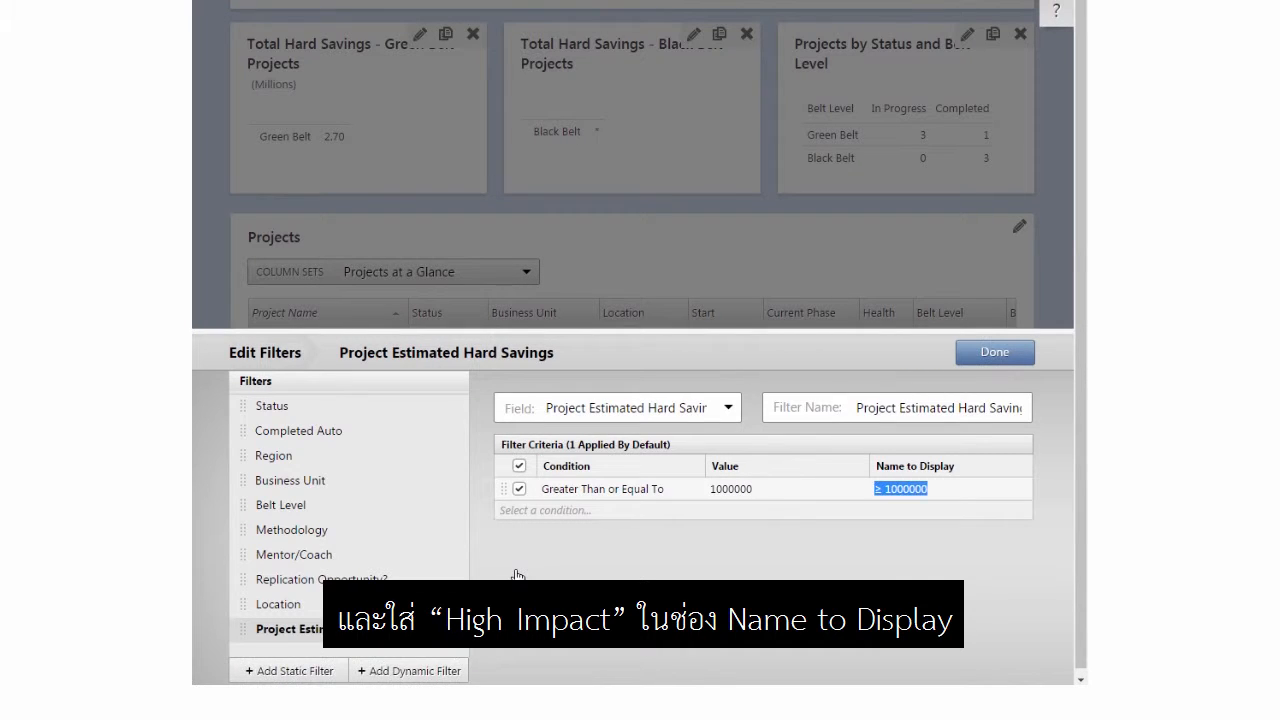
pyautogui.write('High Impact')
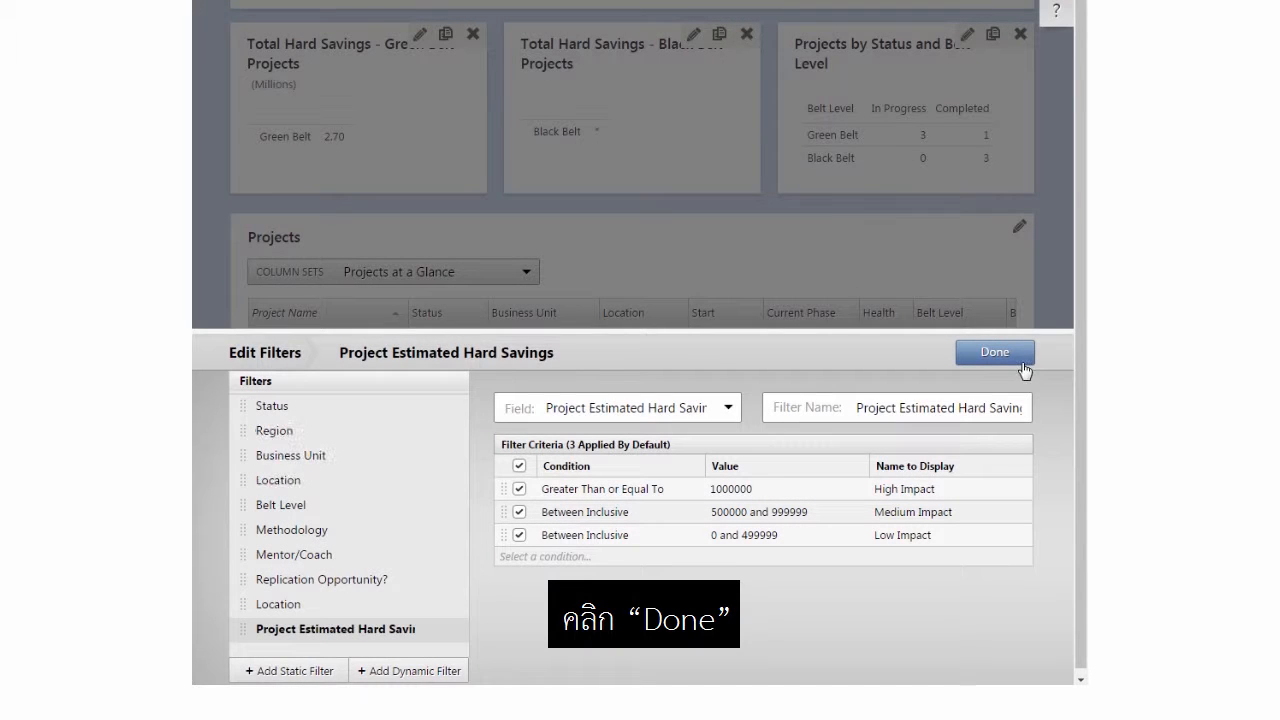
pyautogui.click(1022, 364)
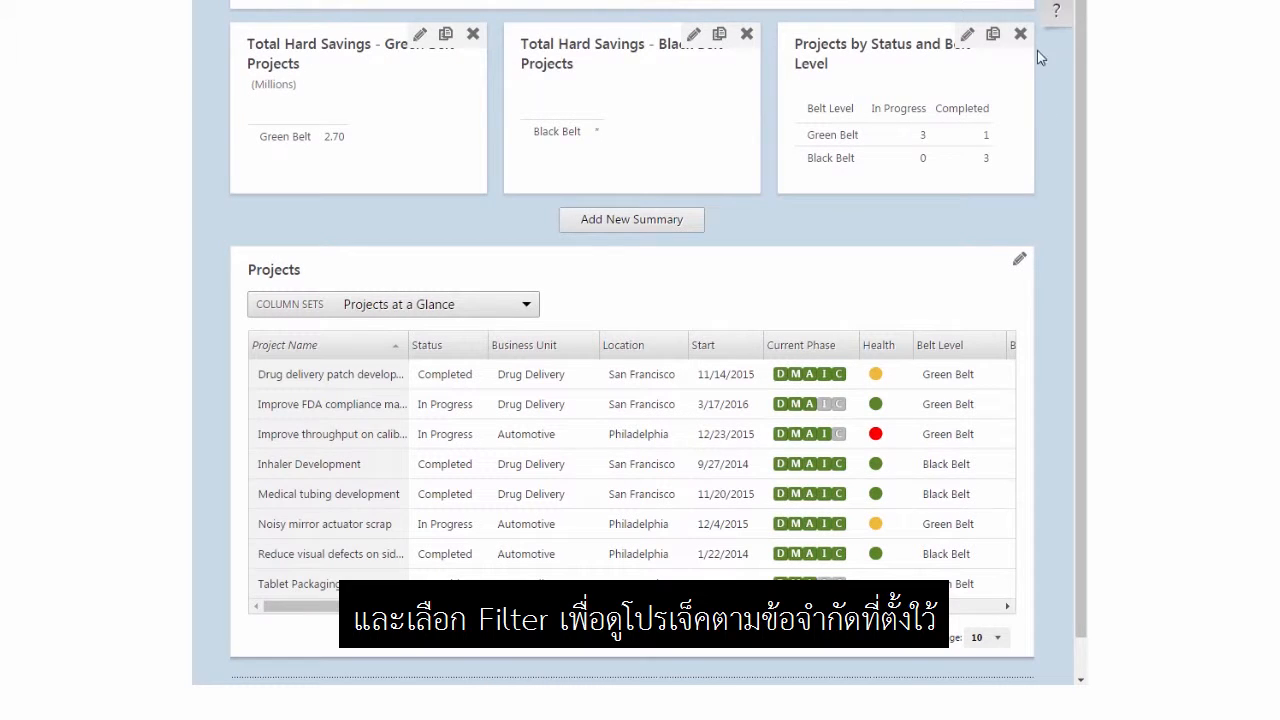
# - Add the Project Estimated Hard Savings filter to the report's default filters and open its list of values
pyautogui.scroll(10, 1042, 80)
pyautogui.click(930, 226)
pyautogui.click(1060, 396)
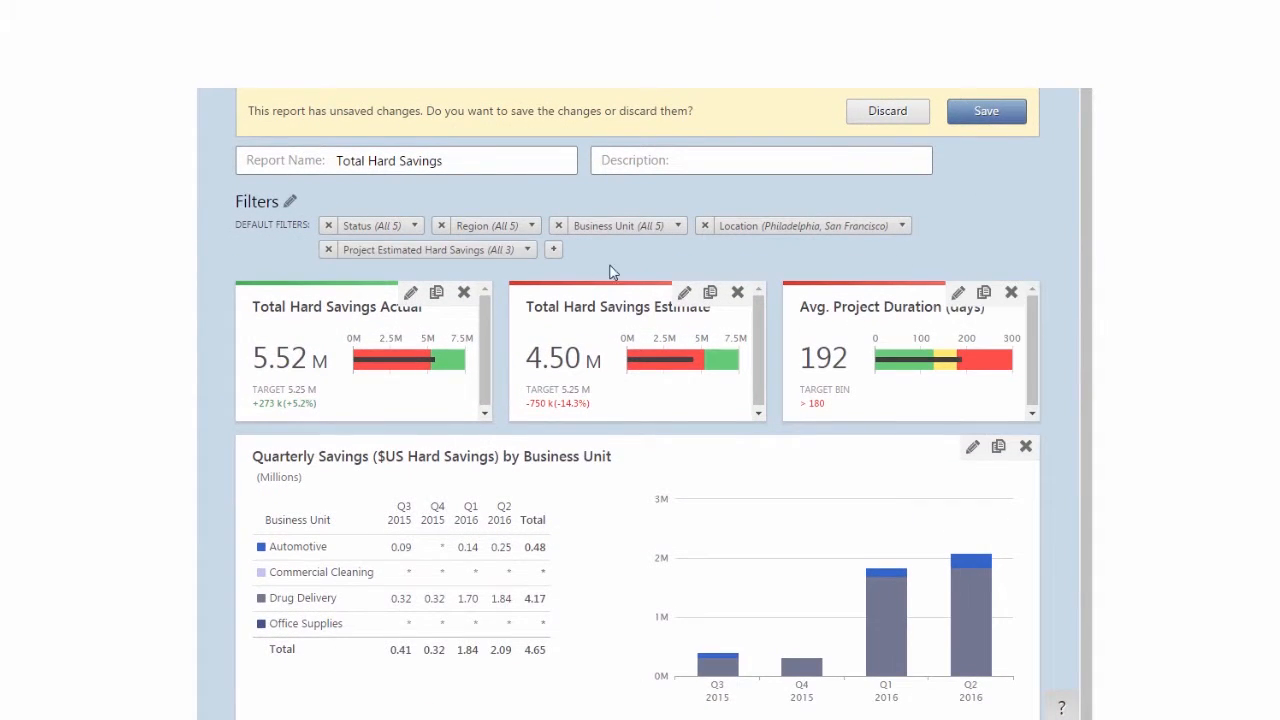
pyautogui.click(529, 250)
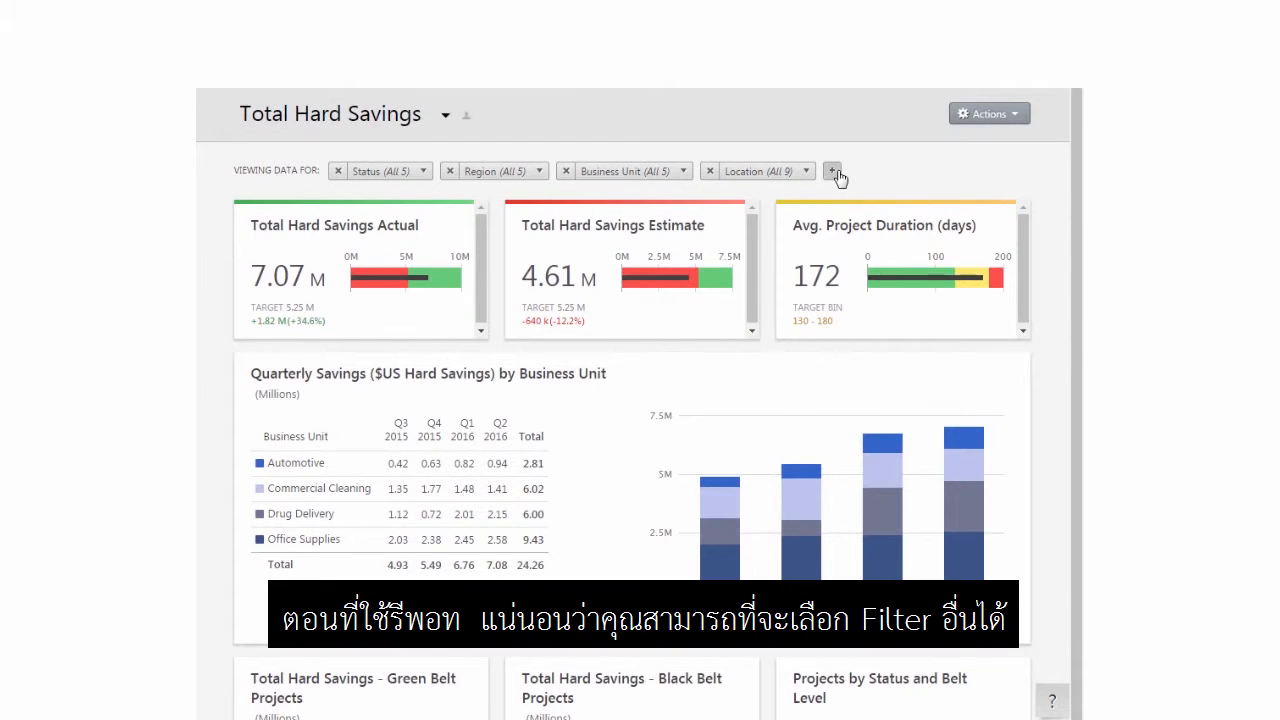
# - Add the Methodology filter to the report view and remove it again
pyautogui.click(831, 171)
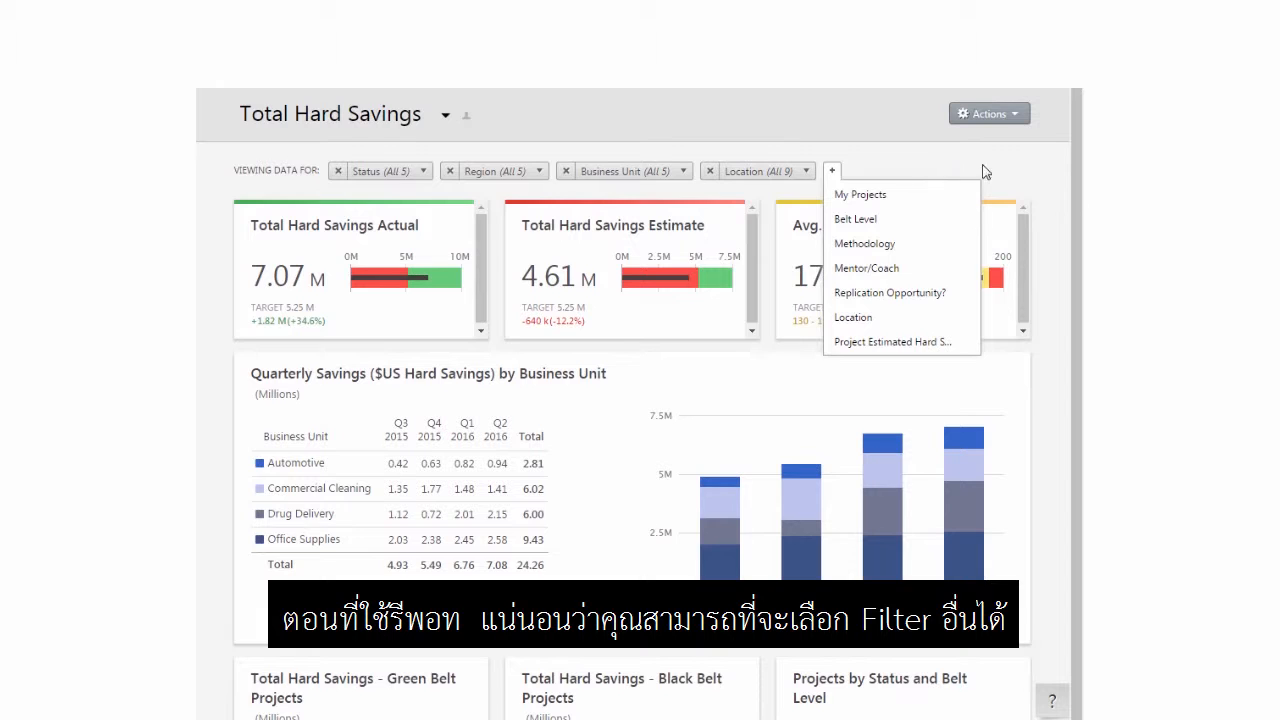
pyautogui.click(942, 246)
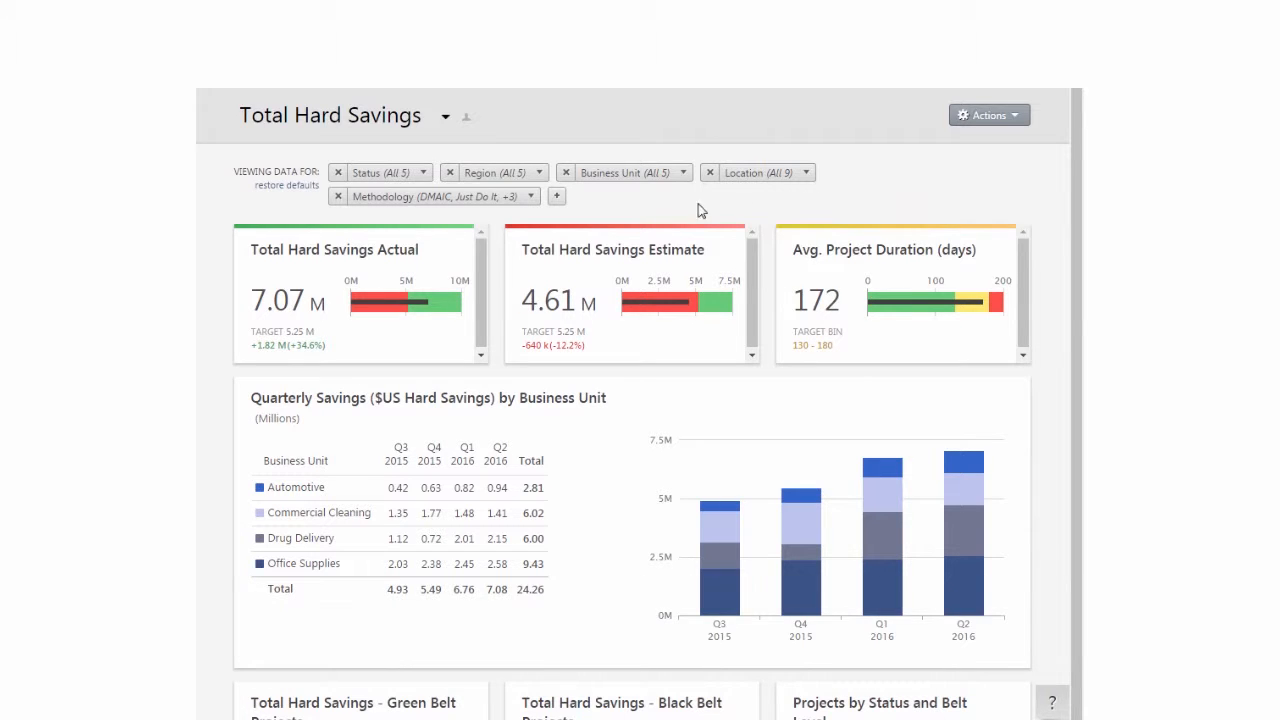
pyautogui.click(338, 196)
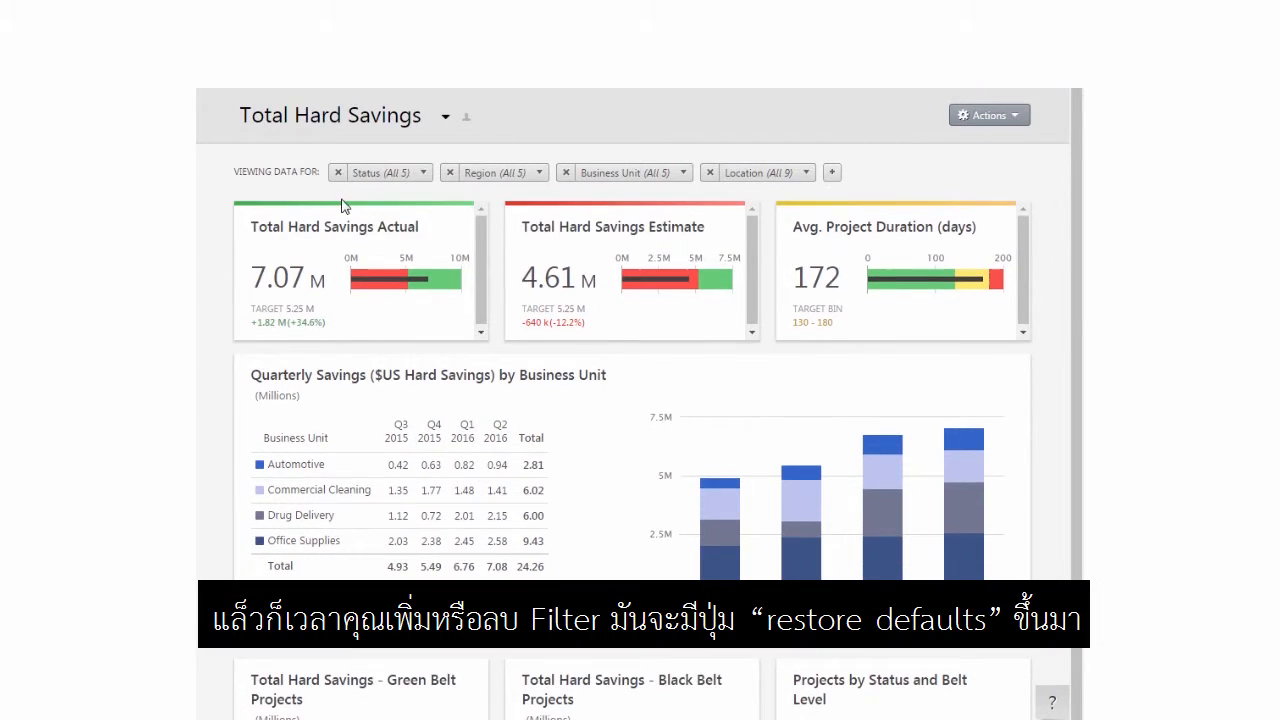
# - Remove the Location filter from the report view, then restore the default filters
pyautogui.click(710, 172)
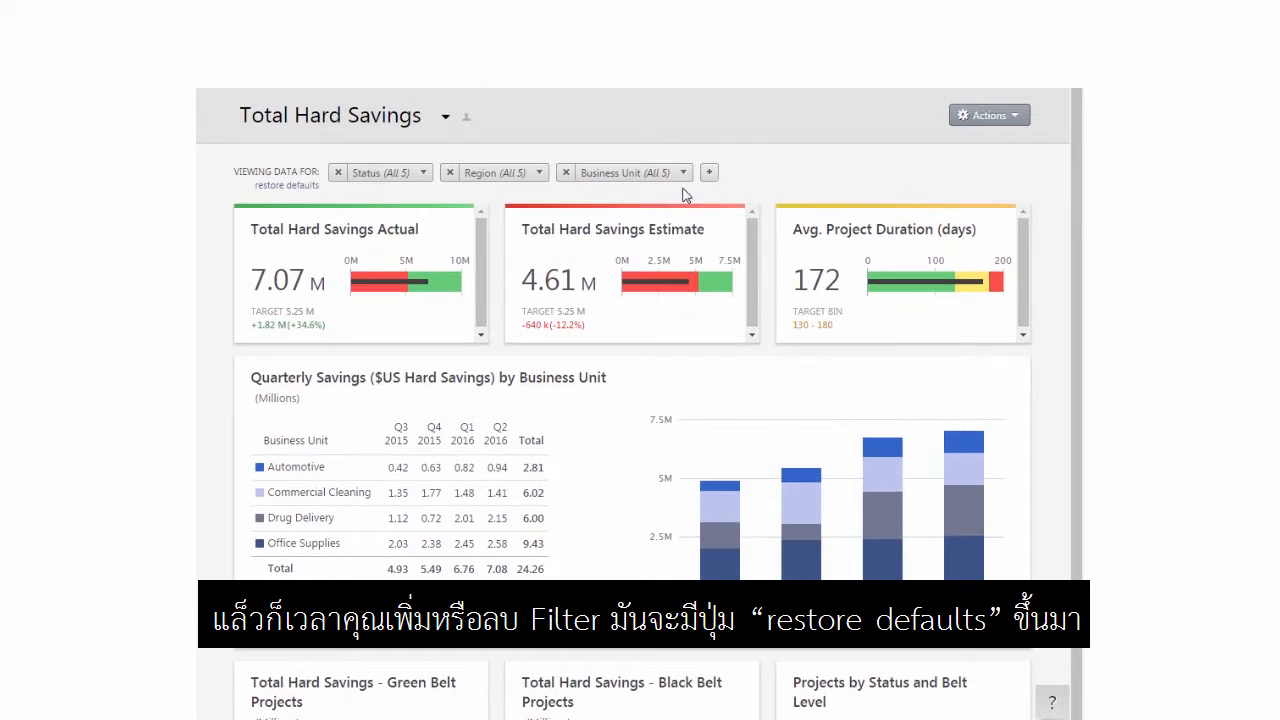
pyautogui.click(287, 186)
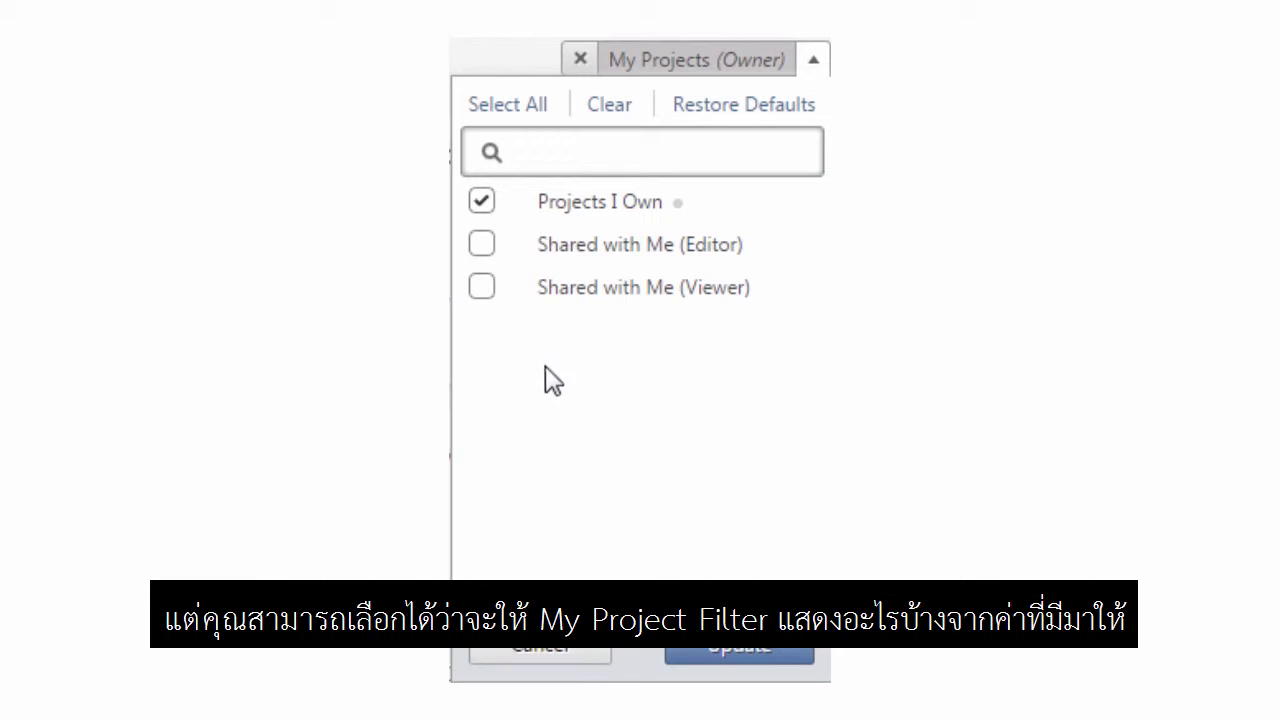
# - Include Shared with Me (Editor) and Shared with Me (Viewer) projects in the My Projects filter
pyautogui.click(497, 250)
pyautogui.click(484, 292)
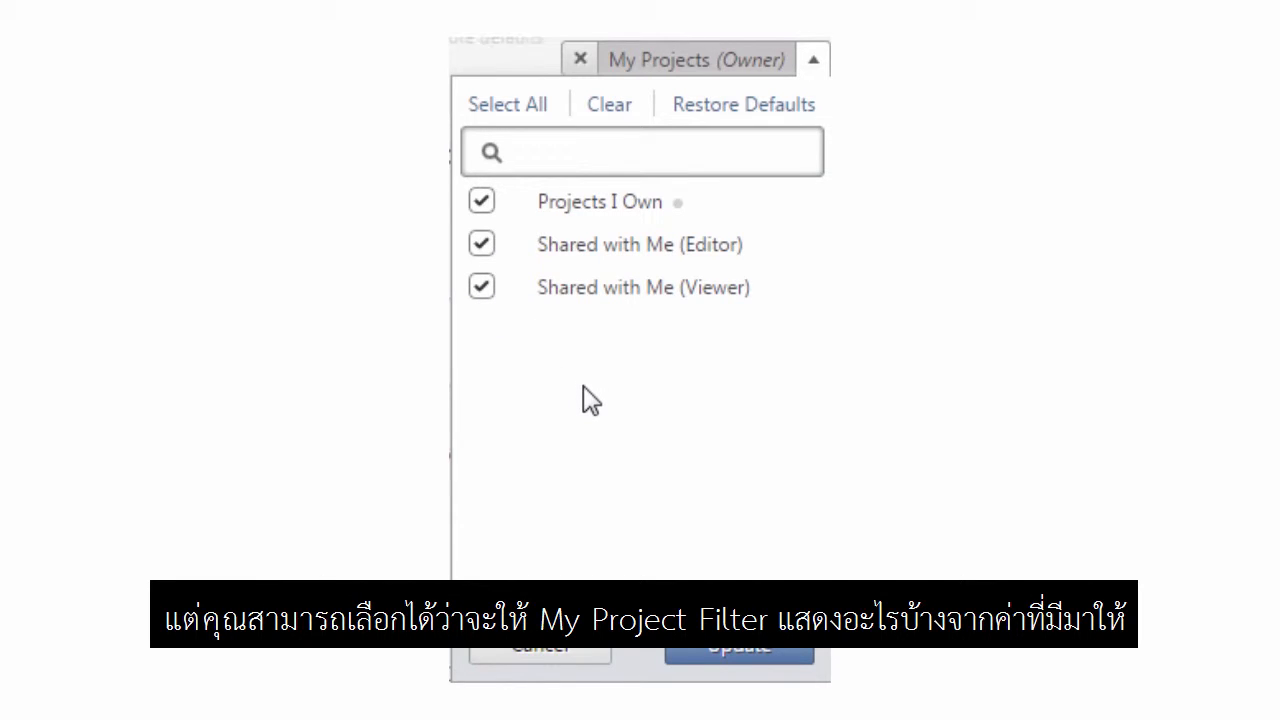